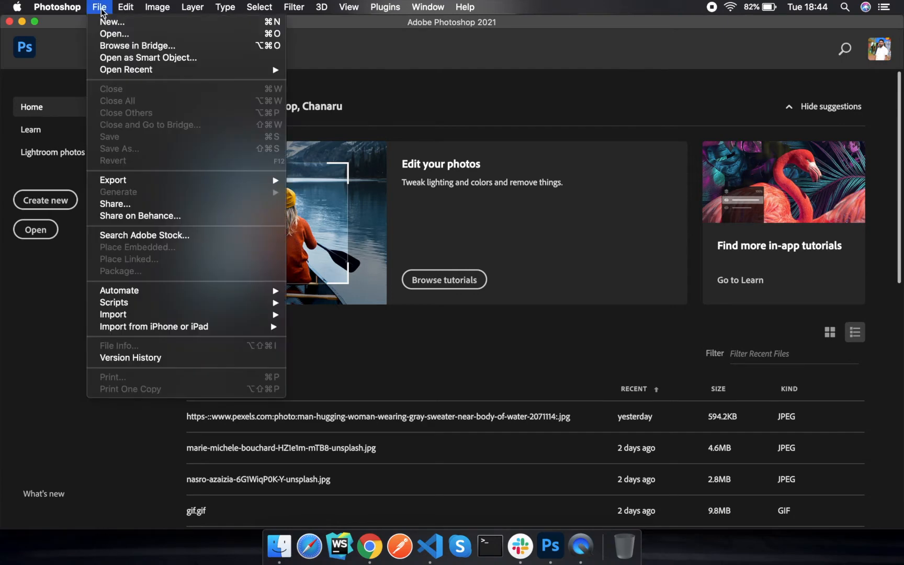
# Create a new white RGB document, 2000 by 2000 pixels at 72 pixels per inch, with an artboard.
pyautogui.click(104, 18)
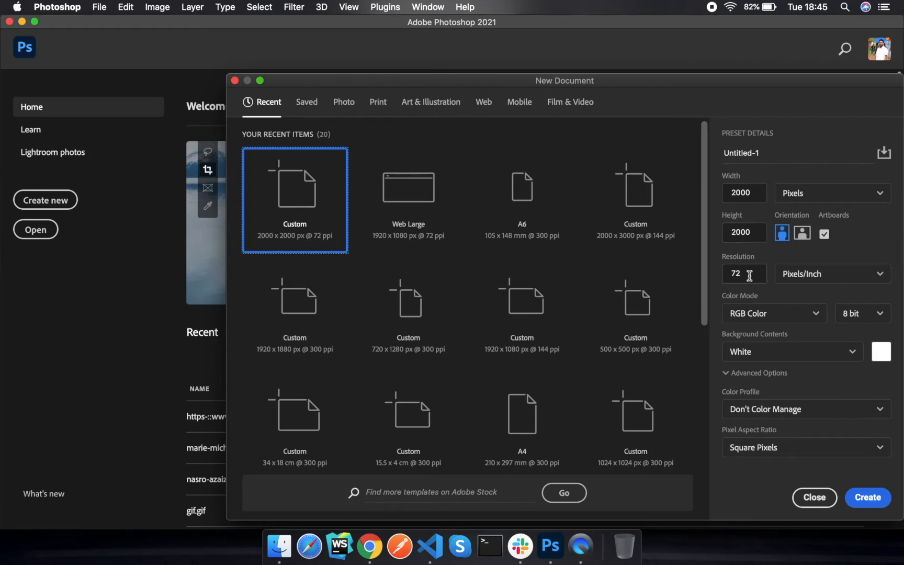
pyautogui.click(867, 499)
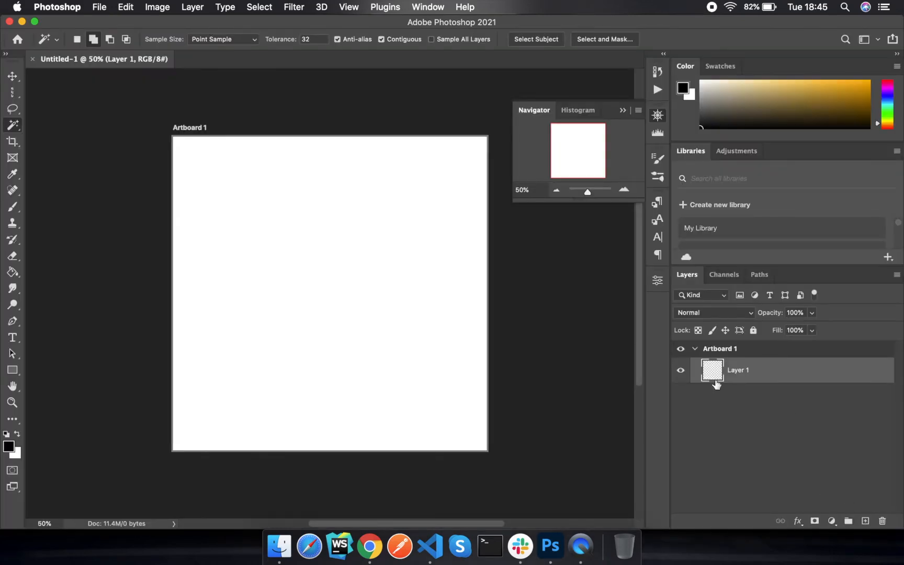
# Move Layer 1 out of Artboard 1 and delete the empty artboard.
pyautogui.click(695, 349)
pyautogui.click(695, 349)
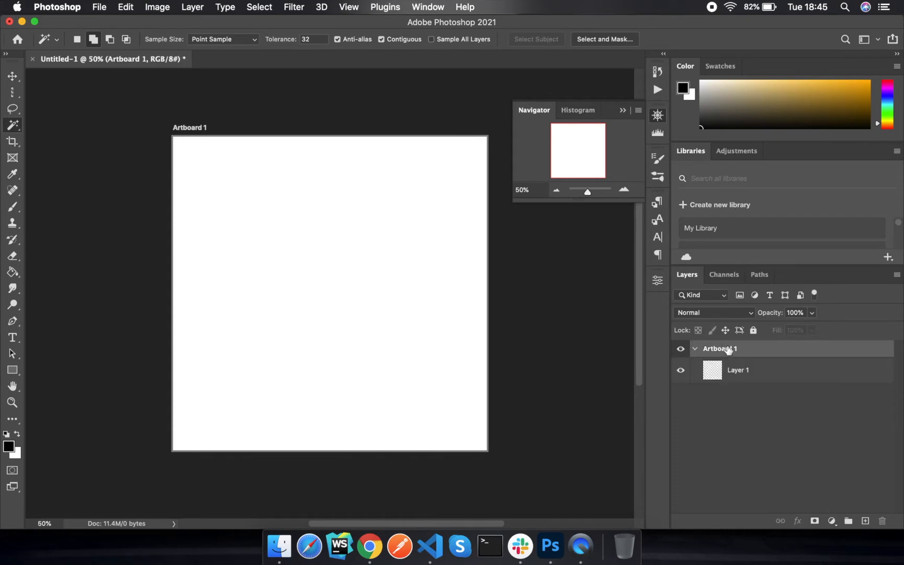
pyautogui.moveTo(738, 370); pyautogui.dragTo(741, 348)
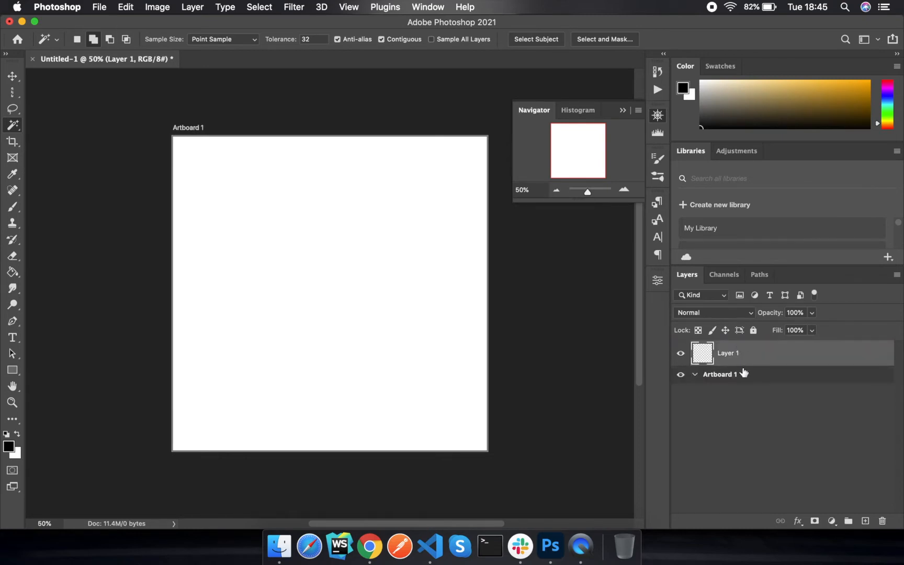
pyautogui.click(743, 374)
pyautogui.click(883, 522)
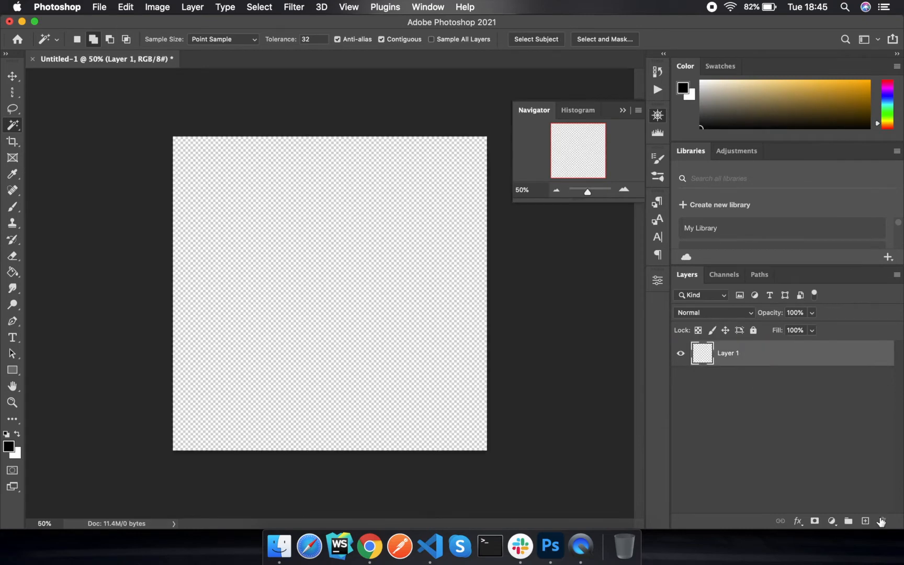
# Fill Layer 1 with white at 100% opacity and add a new layer above it.
pyautogui.click(130, 7)
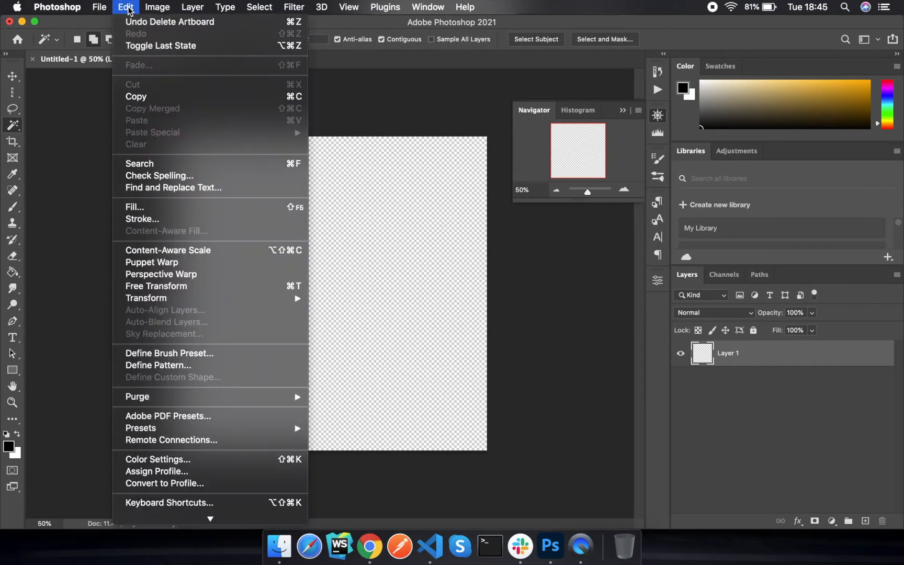
pyautogui.click(145, 210)
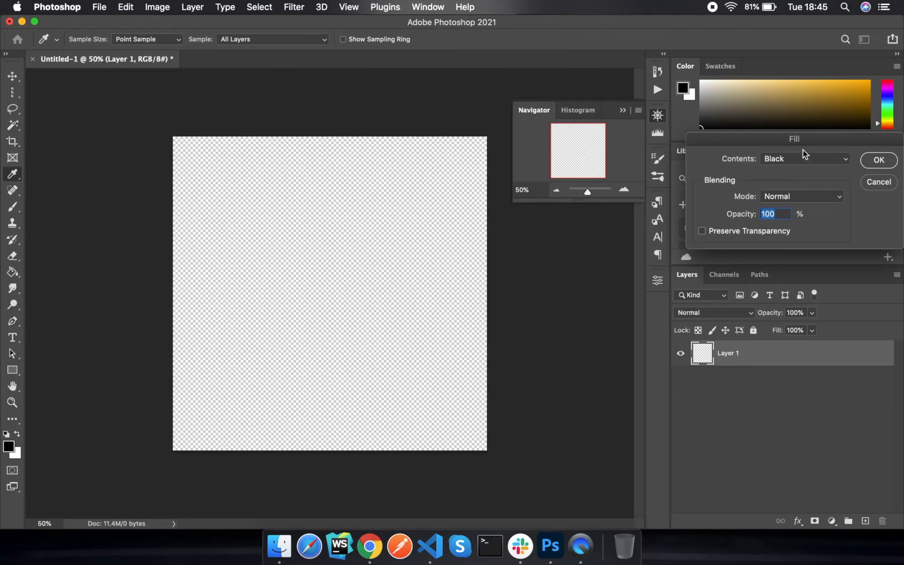
pyautogui.click(798, 159)
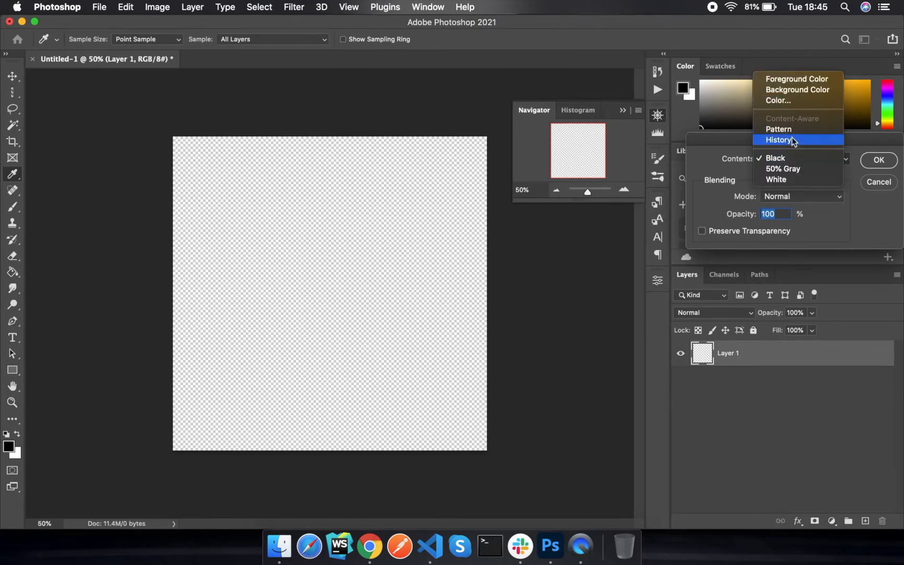
pyautogui.click(788, 179)
pyautogui.click(871, 161)
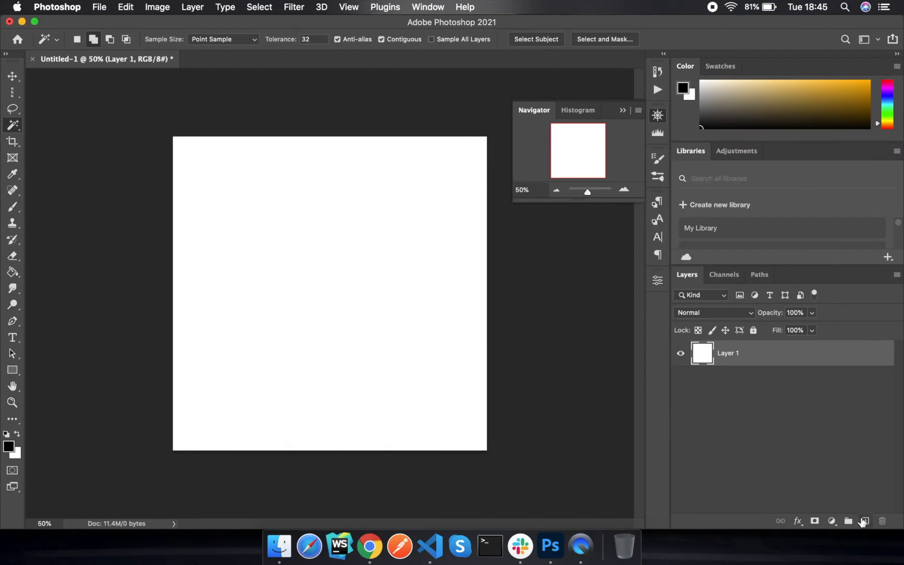
pyautogui.click(865, 521)
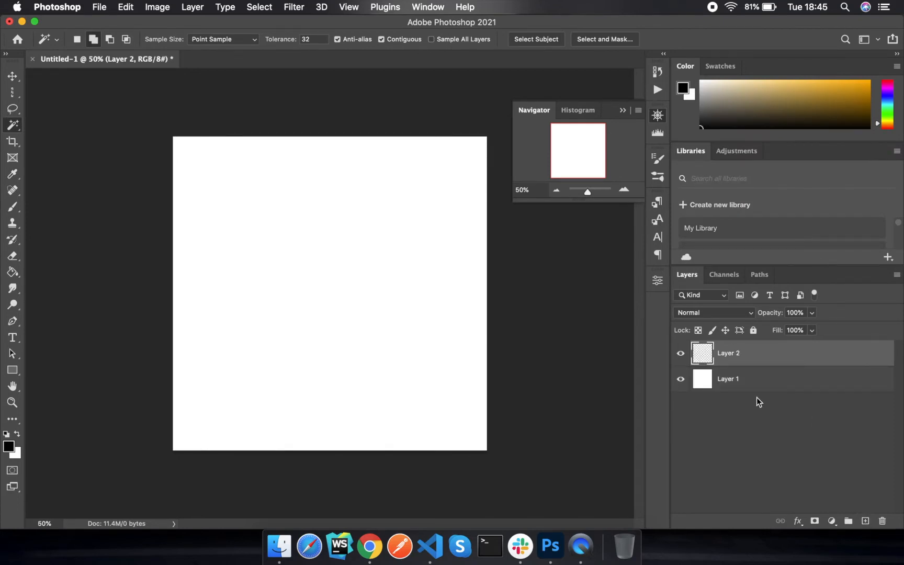
pyautogui.click(774, 386)
pyautogui.doubleClick(776, 386)
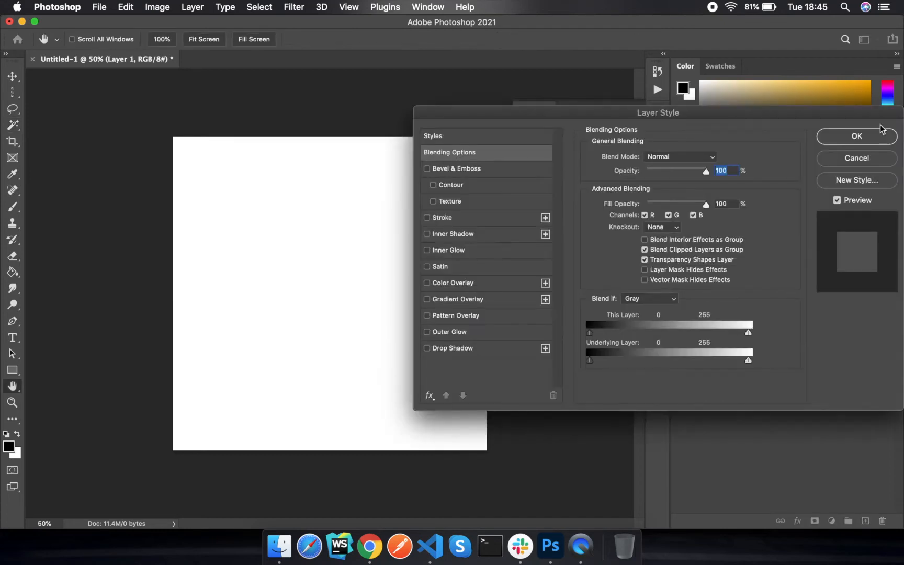
pyautogui.click(863, 158)
# Rename Layer 2 as Grid.
pyautogui.click(762, 361)
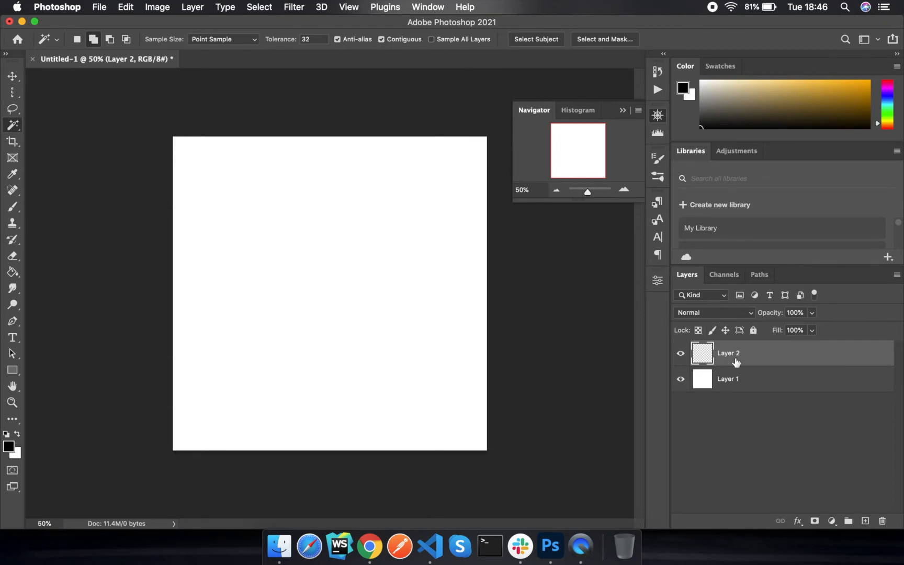
pyautogui.doubleClick(733, 355)
pyautogui.write('Grid')
pyautogui.press('Return')
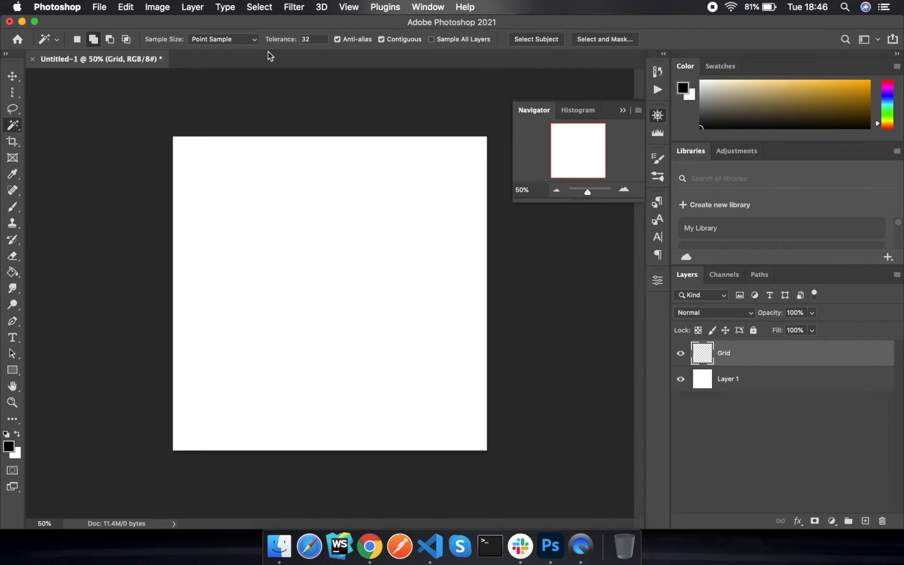
# Create a guide layout of 10 columns and 10 rows over the canvas, and collapse the Navigator.
pyautogui.click(349, 7)
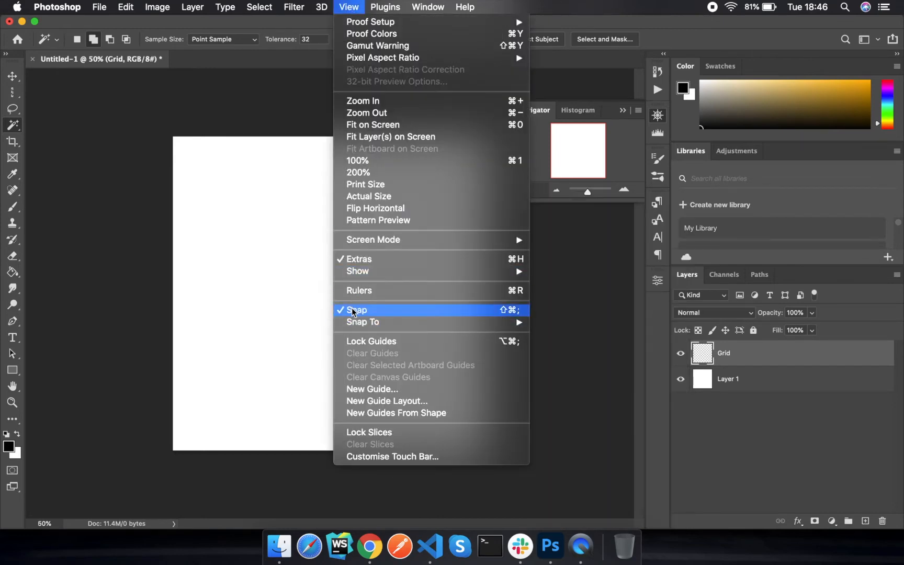
pyautogui.click(371, 401)
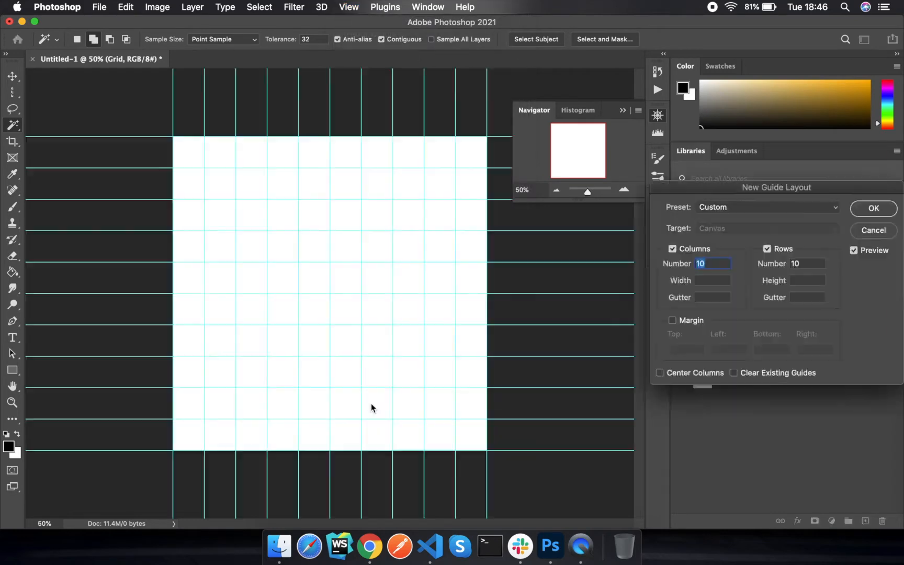
pyautogui.moveTo(812, 186); pyautogui.dragTo(711, 187)
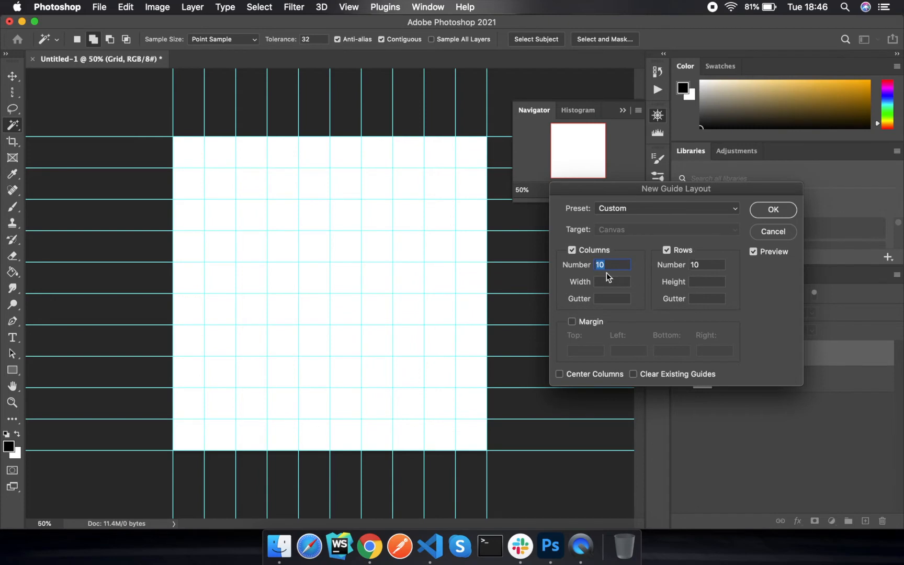
pyautogui.click(773, 210)
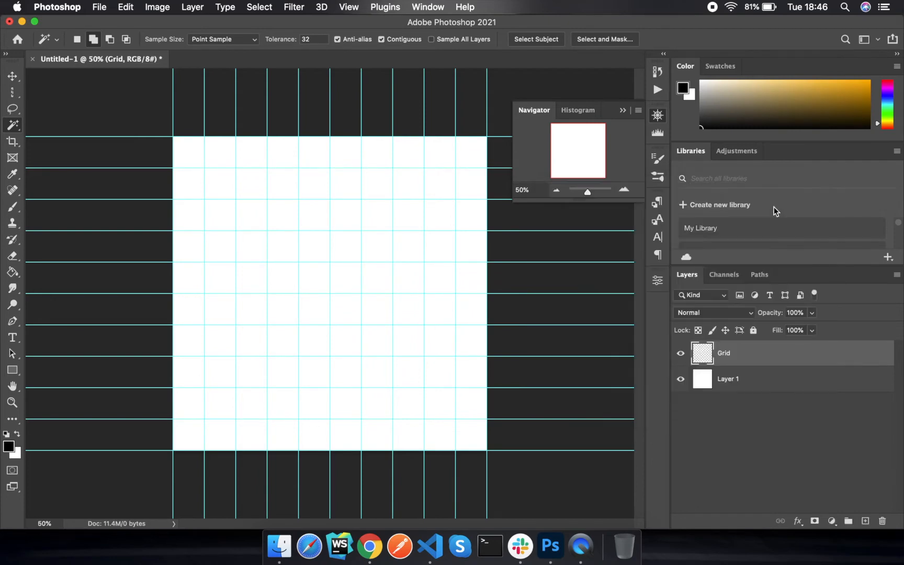
pyautogui.click(623, 111)
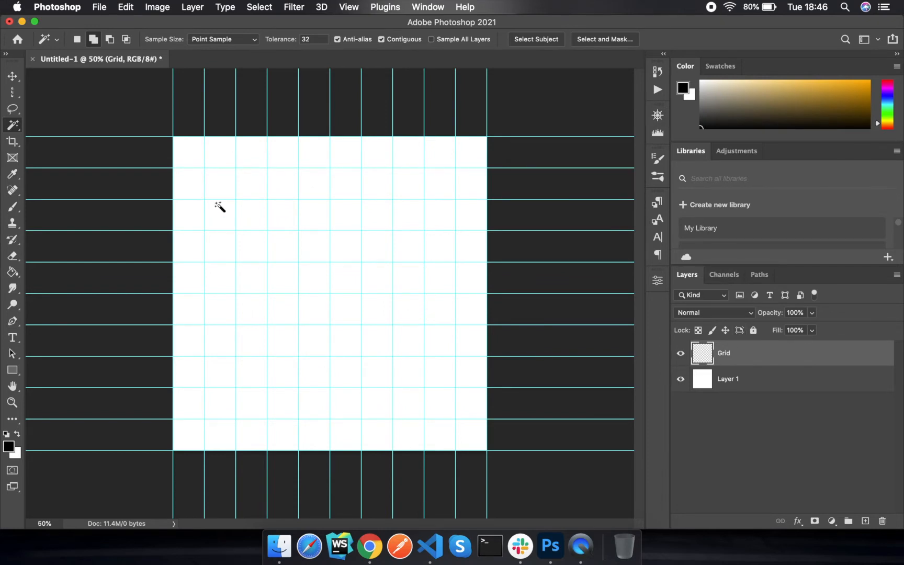
# Select a single-pixel row along each of the nine inner horizontal guides, using the Single Row Marquee tool in add-to-selection mode.
pyautogui.click(14, 95)
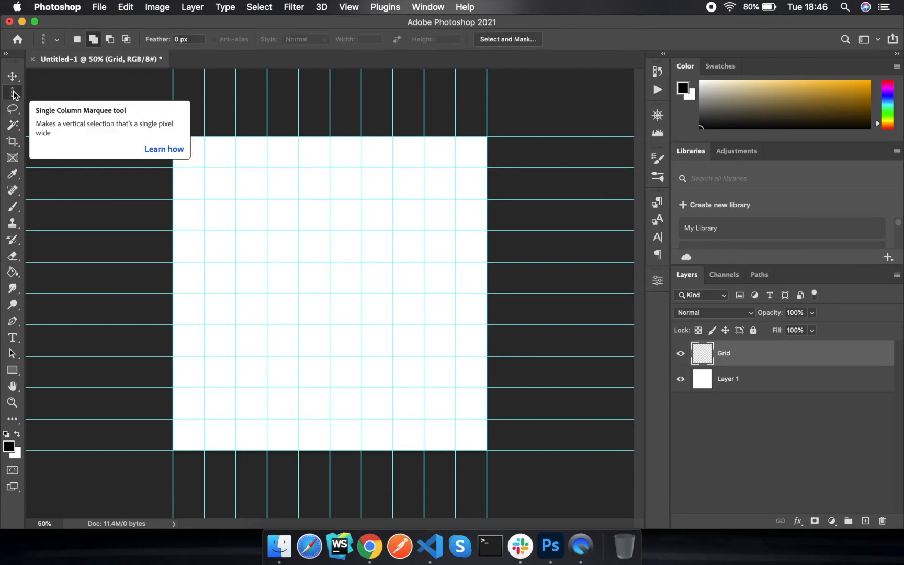
pyautogui.click(13, 93)
pyautogui.click(53, 114)
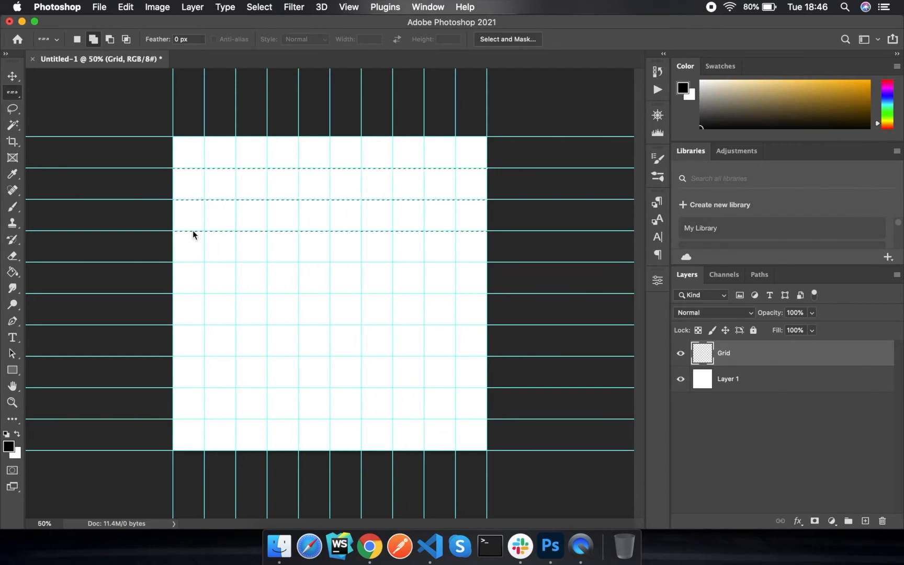
pyautogui.click(193, 262)
pyautogui.click(193, 293)
pyautogui.click(193, 325)
pyautogui.click(194, 357)
pyautogui.click(193, 388)
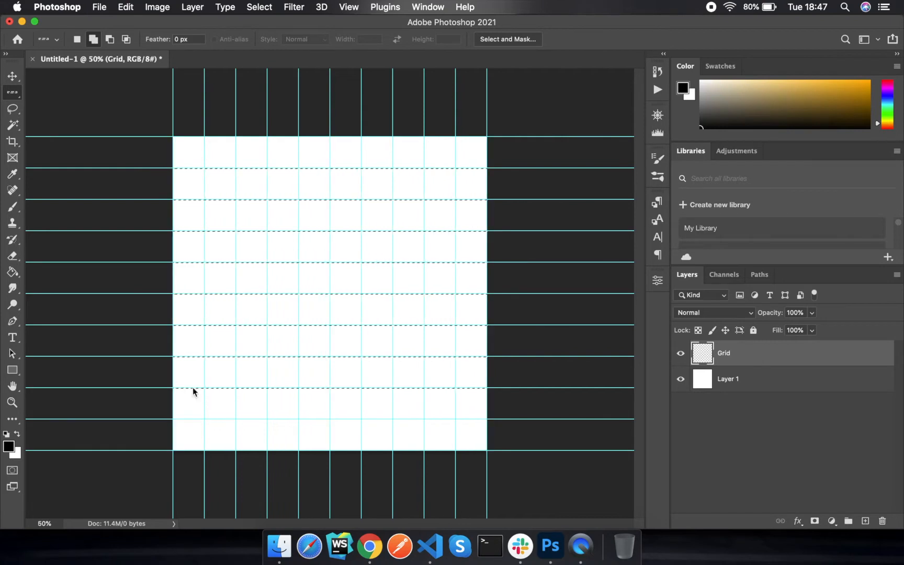
pyautogui.click(193, 419)
# Add a single-pixel column along each of the nine inner vertical guides to the selection, using the Single Column Marquee tool.
pyautogui.rightClick(12, 93)
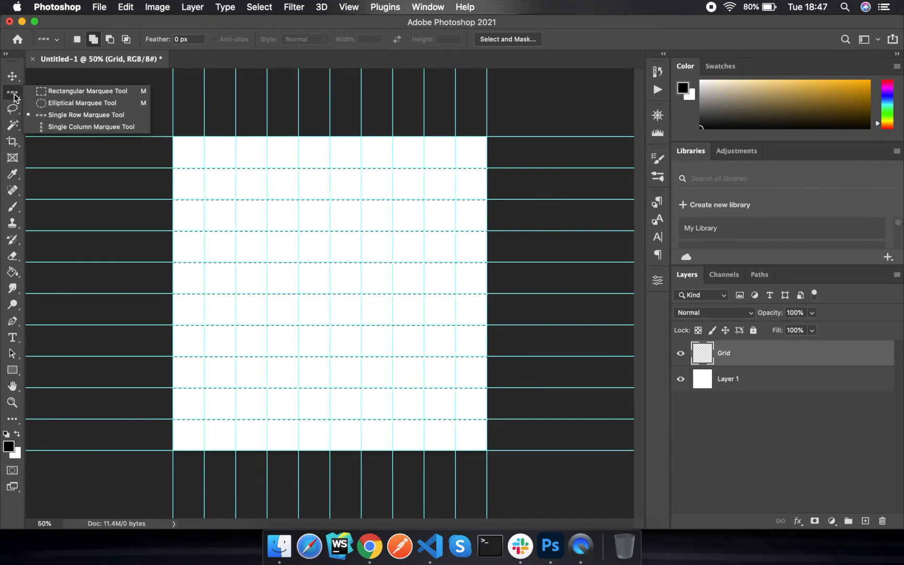
pyautogui.click(47, 128)
pyautogui.click(93, 38)
pyautogui.click(205, 147)
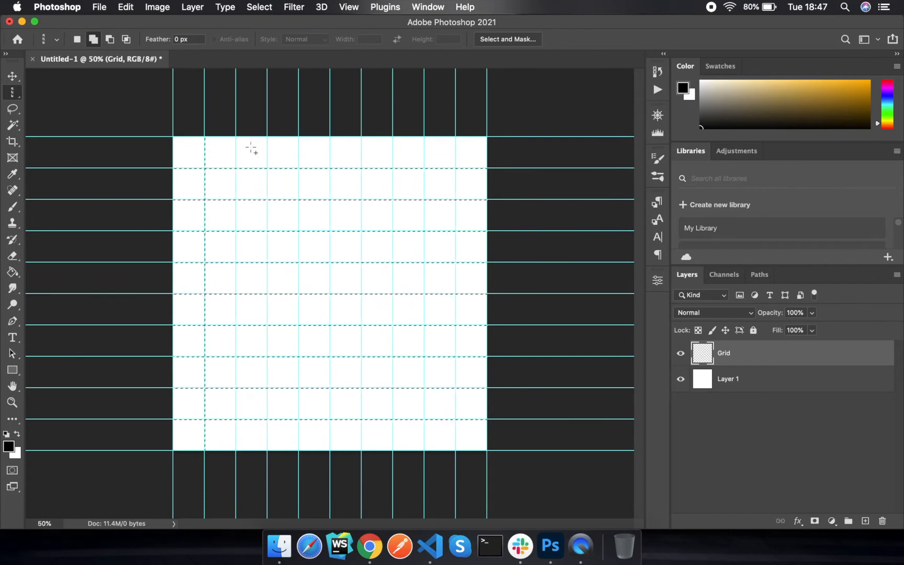
pyautogui.click(236, 149)
pyautogui.click(268, 151)
pyautogui.click(298, 152)
pyautogui.click(330, 153)
pyautogui.click(362, 152)
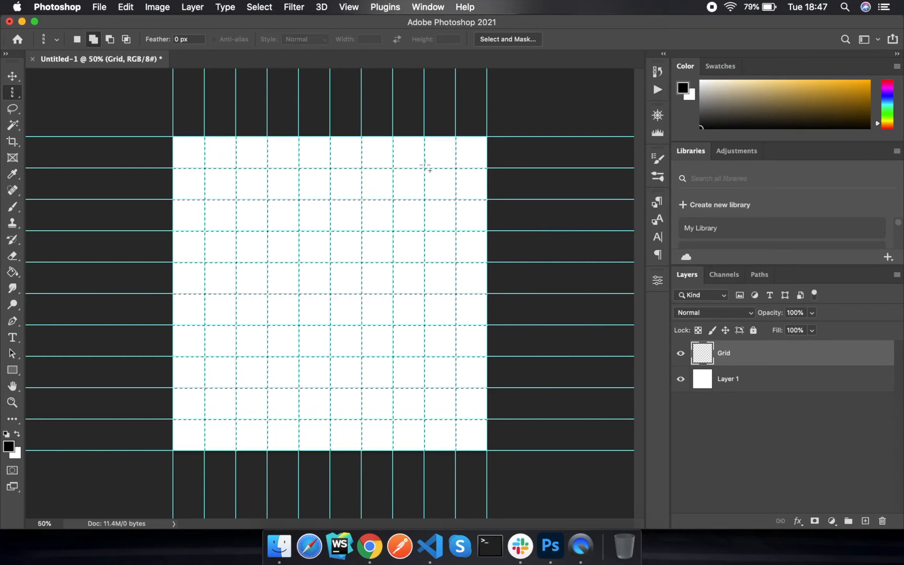
# Fill the selected rows and columns on the Grid layer with black in Normal mode at 100% opacity.
pyautogui.click(129, 8)
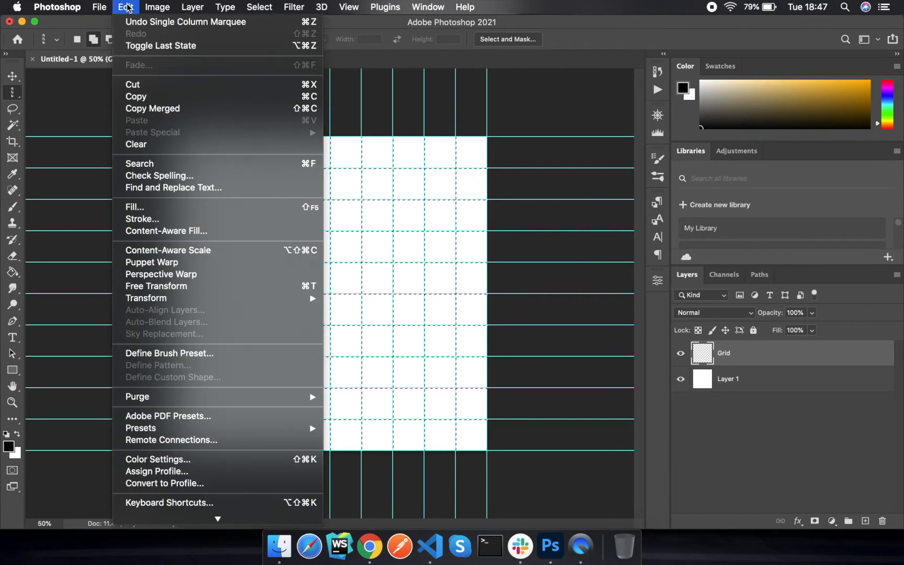
pyautogui.click(146, 207)
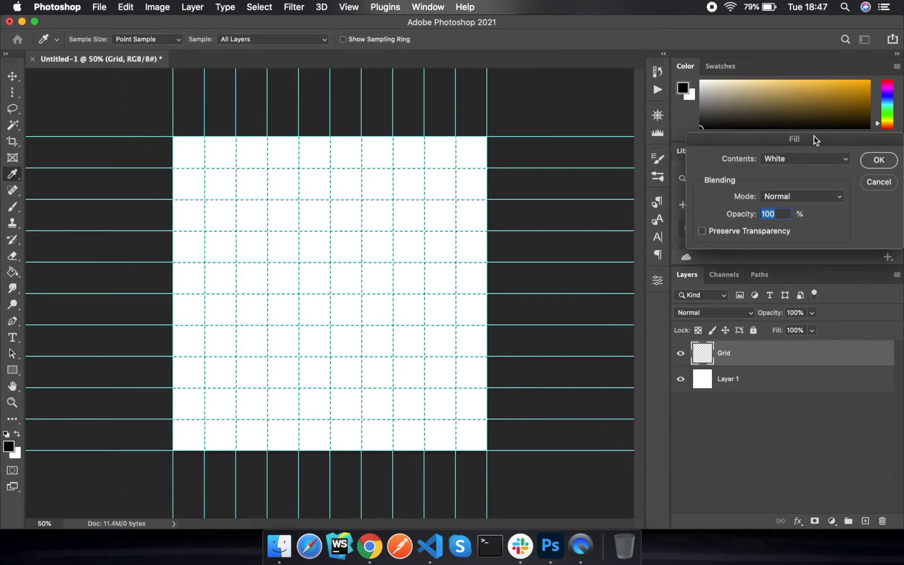
pyautogui.moveTo(814, 136); pyautogui.dragTo(567, 130)
pyautogui.click(568, 151)
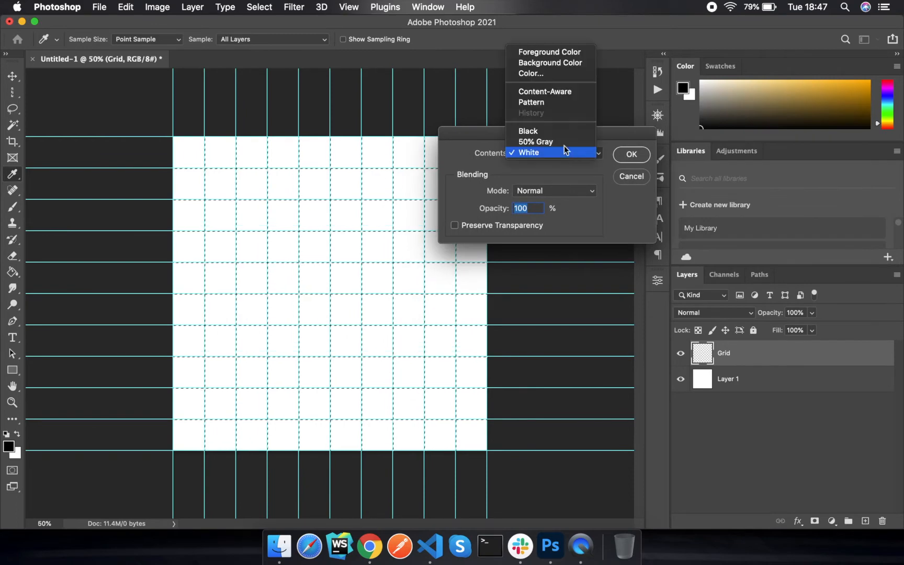
pyautogui.click(562, 134)
pyautogui.click(627, 155)
pyautogui.press('m')
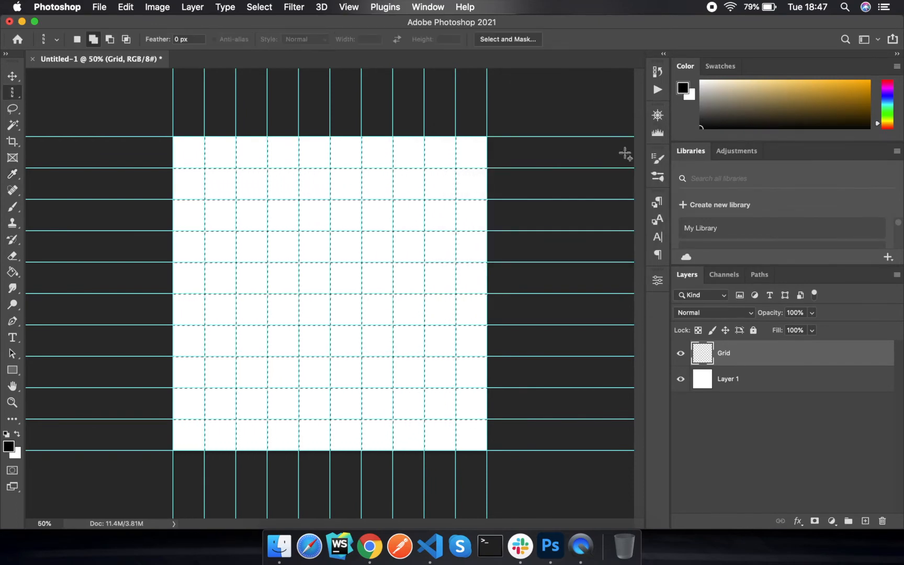
# Clear the grid selection, hide the guides by turning off Extras, and deselect the Grid layer.
pyautogui.click(260, 8)
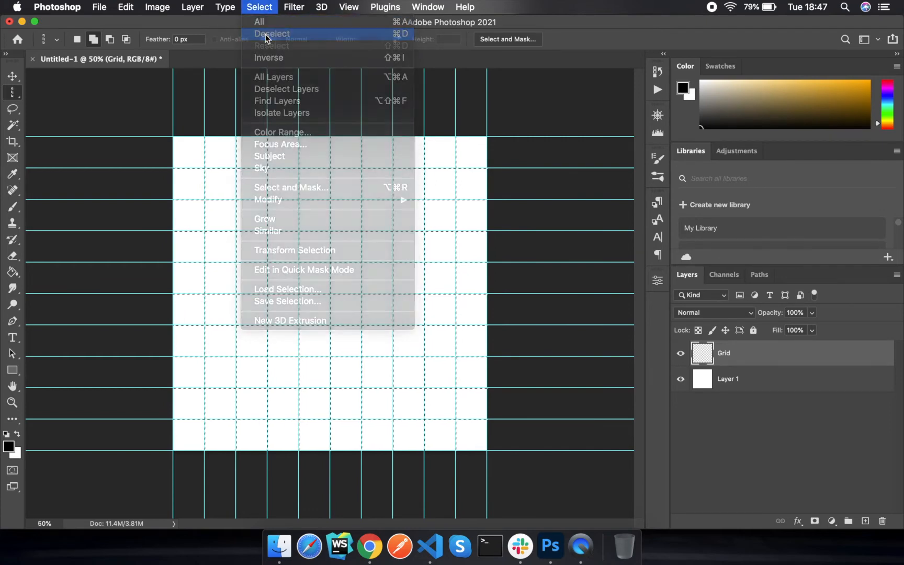
pyautogui.click(266, 35)
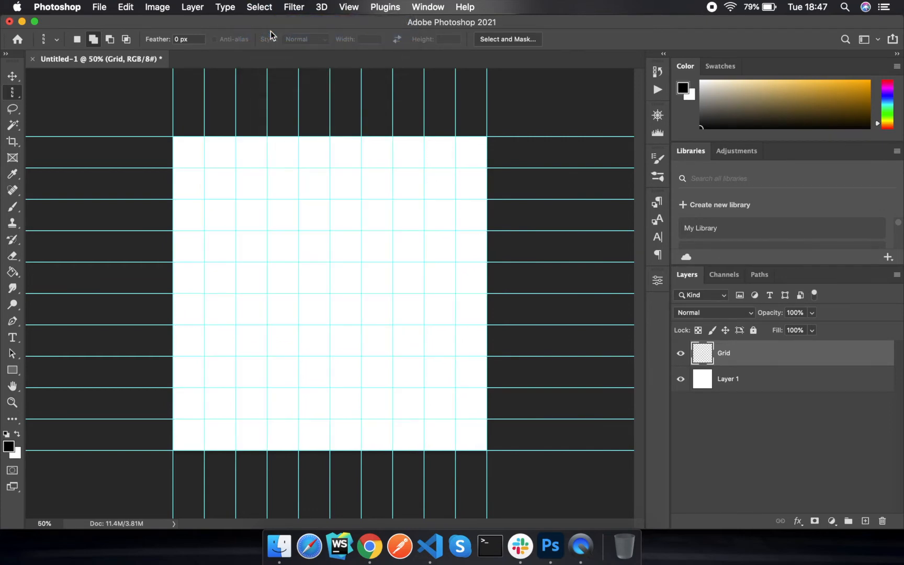
pyautogui.click(349, 8)
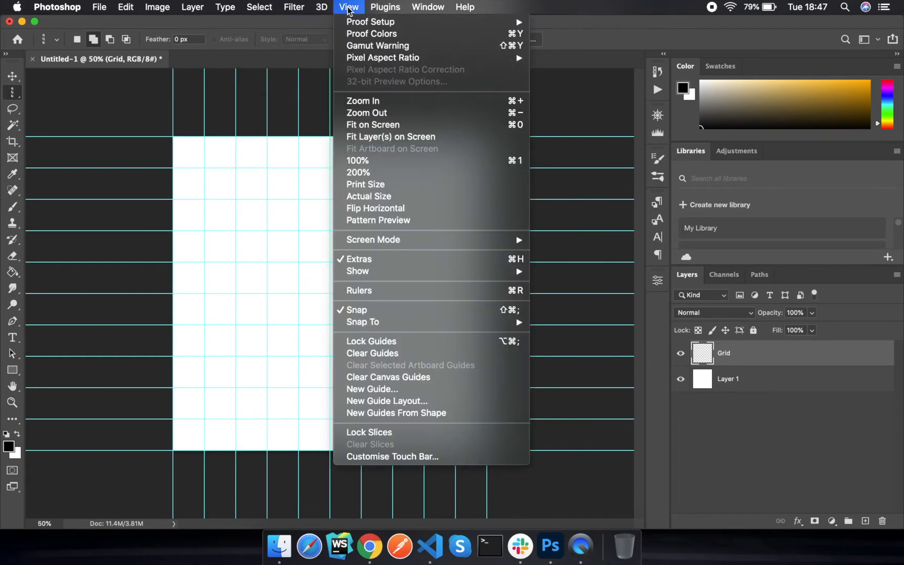
pyautogui.click(384, 264)
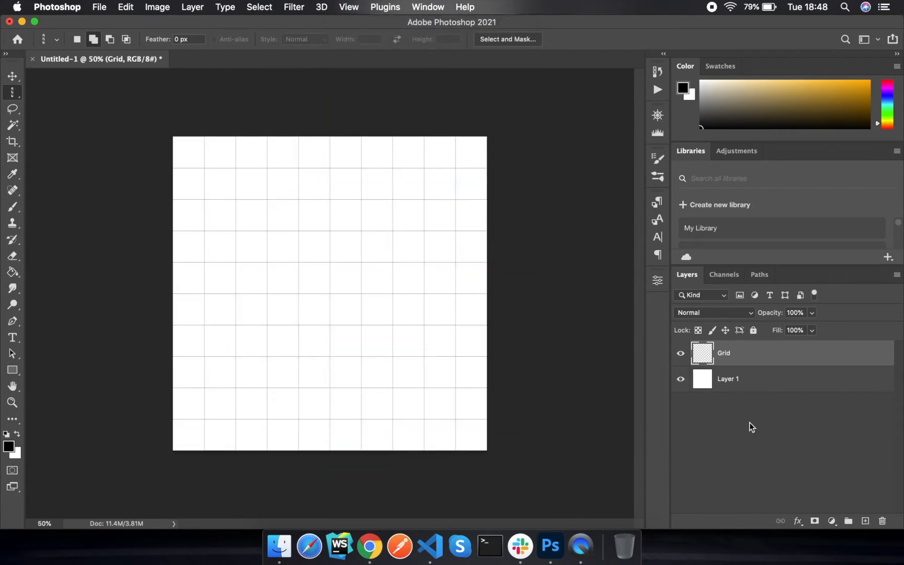
pyautogui.click(759, 437)
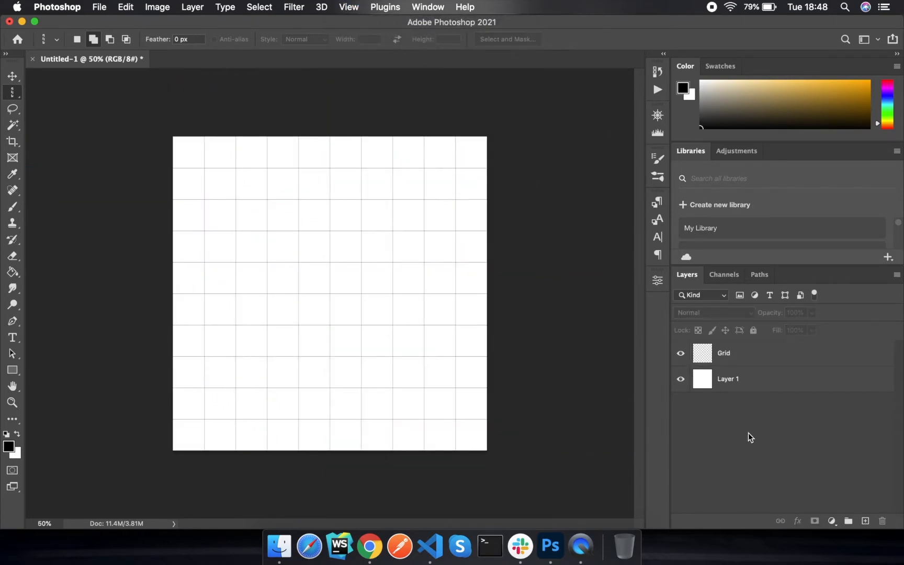
# Switch to Finder and place image.jpg from the Color-Grid, Mosaics folder onto the Photoshop canvas.
pyautogui.click(277, 549)
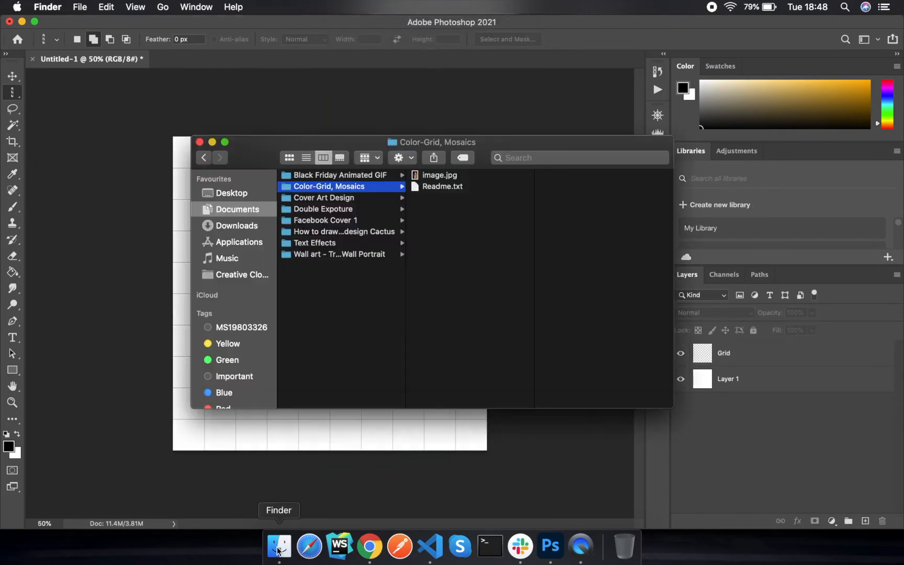
pyautogui.click(440, 174)
pyautogui.moveTo(494, 144); pyautogui.dragTo(813, 165)
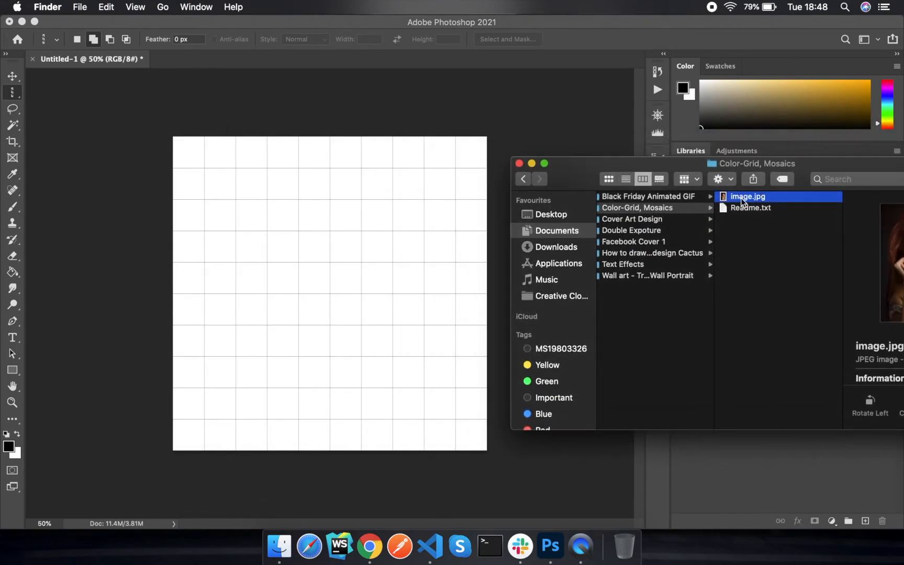
pyautogui.moveTo(741, 198); pyautogui.dragTo(351, 234)
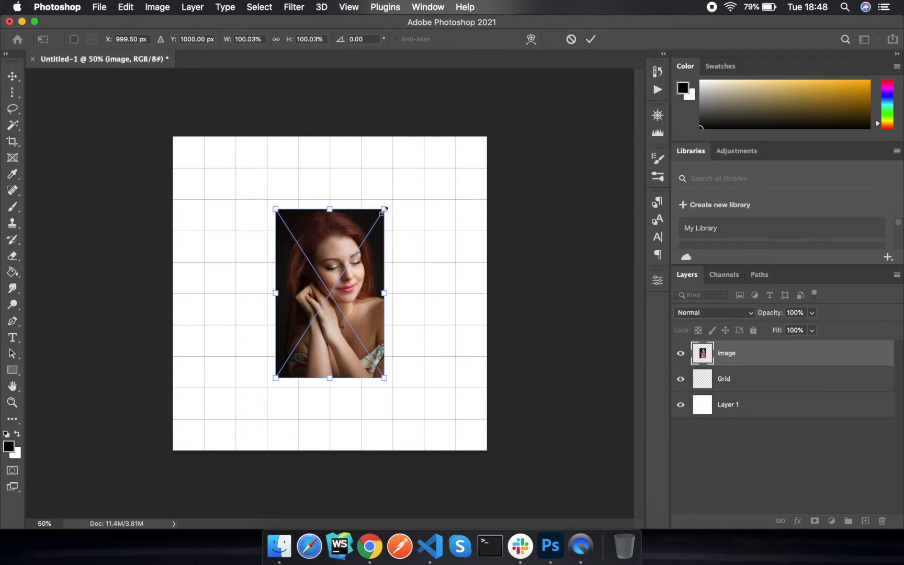
# Enlarge the placed photo to about 319% and reposition it so the face fills the whole canvas.
pyautogui.moveTo(384, 210); pyautogui.dragTo(505, 85)
pyautogui.moveTo(276, 375); pyautogui.dragTo(231, 437)
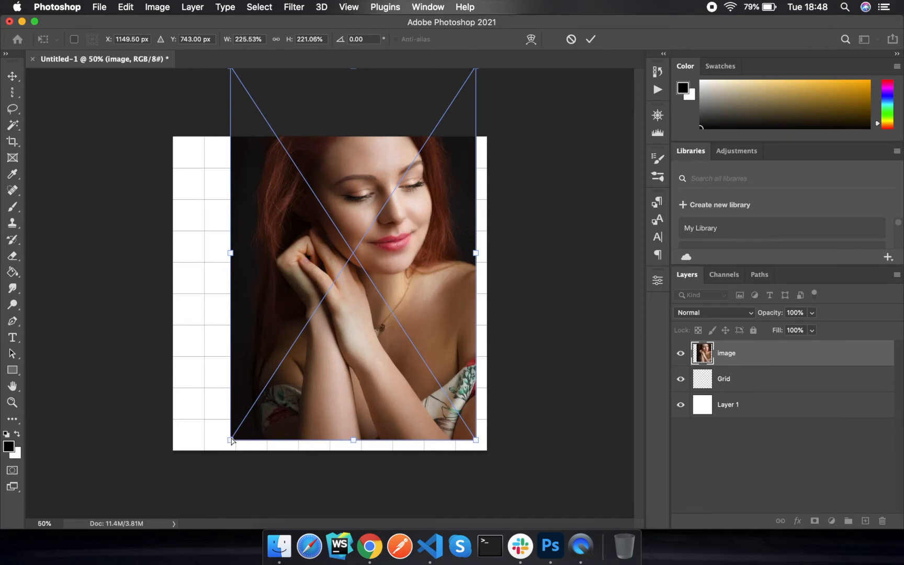
pyautogui.press('super+z')
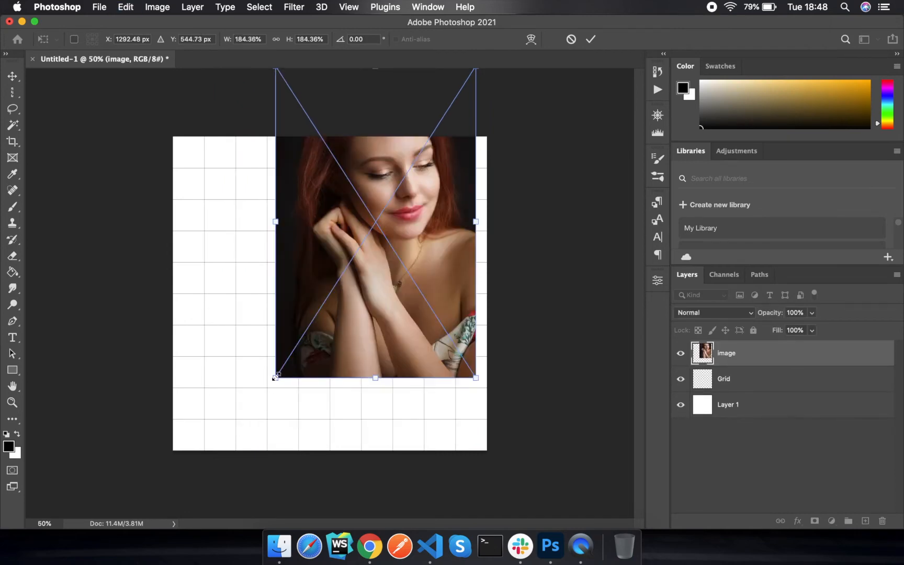
pyautogui.moveTo(275, 376); pyautogui.dragTo(68, 563)
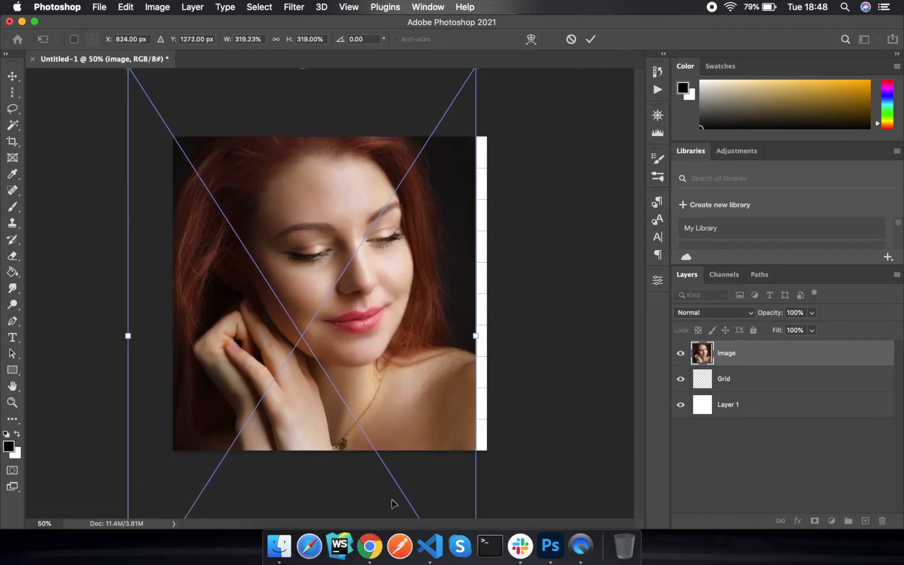
pyautogui.moveTo(390, 237); pyautogui.dragTo(413, 301)
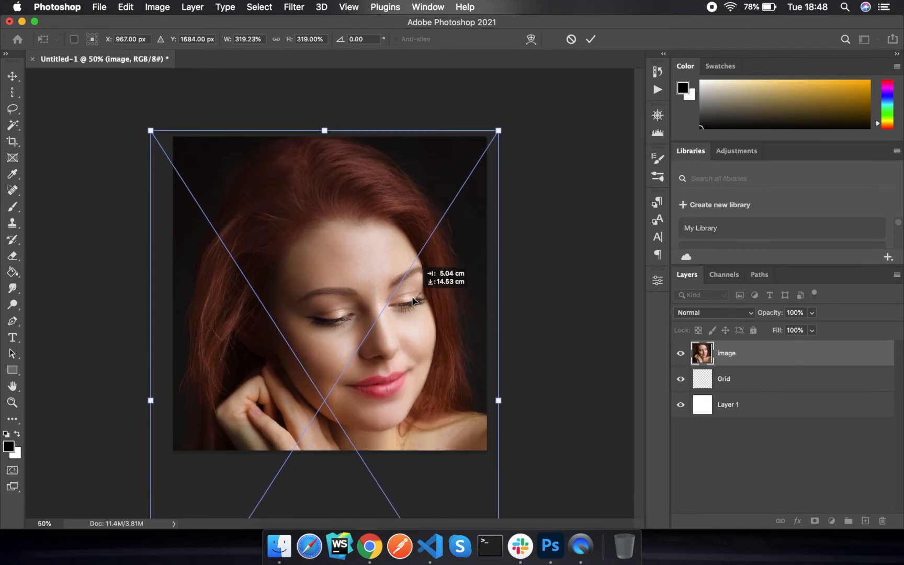
pyautogui.moveTo(413, 301); pyautogui.dragTo(413, 301)
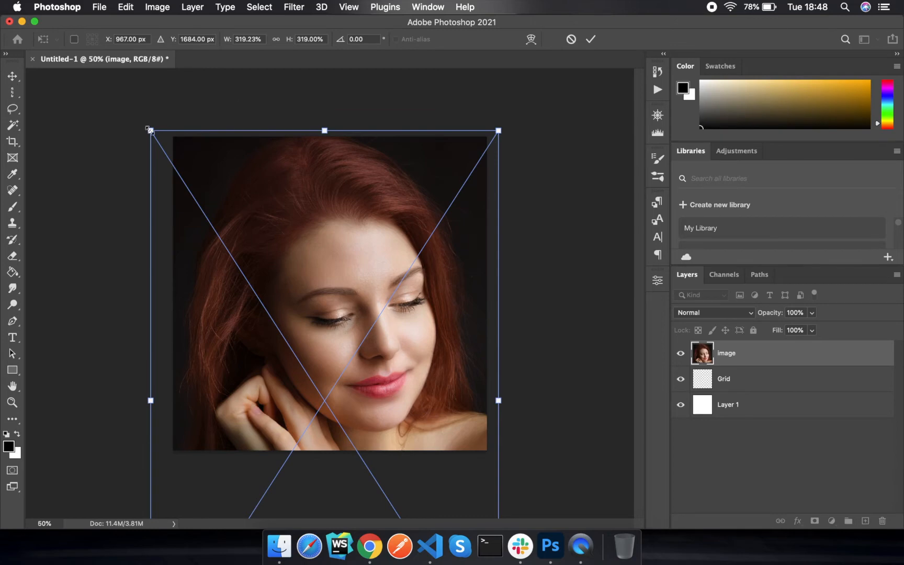
# Scale the photo down to about 289% to match the canvas width, align its upper edge with the canvas, and commit the placement.
pyautogui.moveTo(150, 130); pyautogui.dragTo(187, 170)
pyautogui.moveTo(254, 215); pyautogui.dragTo(244, 173)
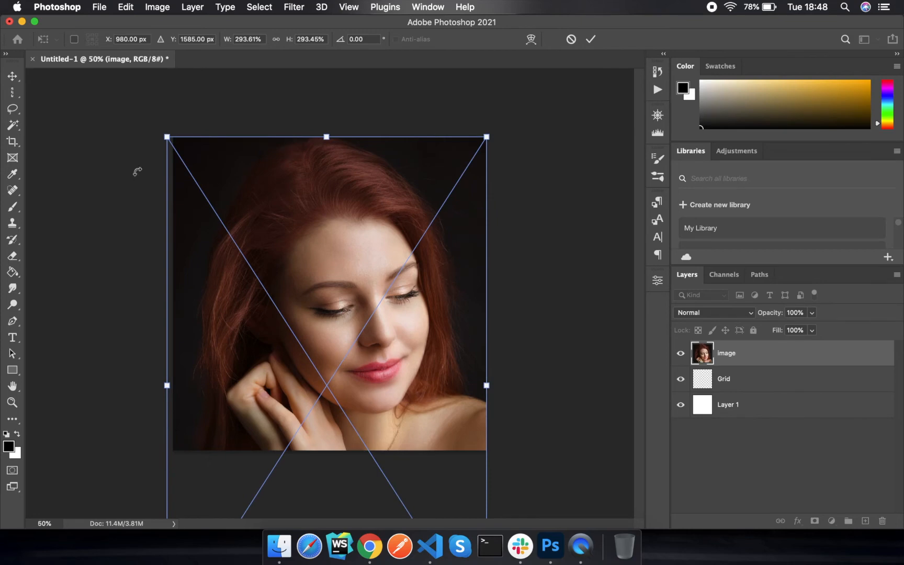
pyautogui.moveTo(166, 137); pyautogui.dragTo(175, 143)
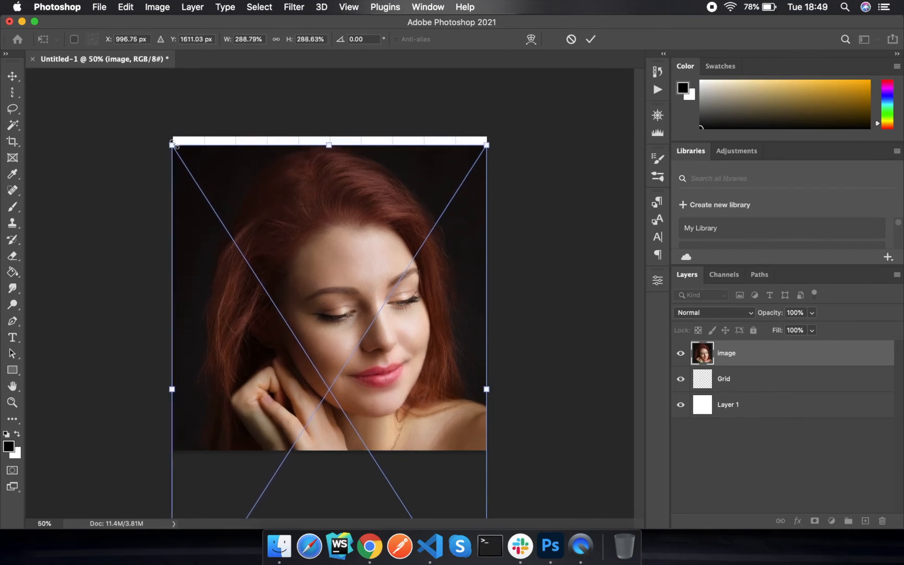
pyautogui.moveTo(298, 186); pyautogui.dragTo(296, 173)
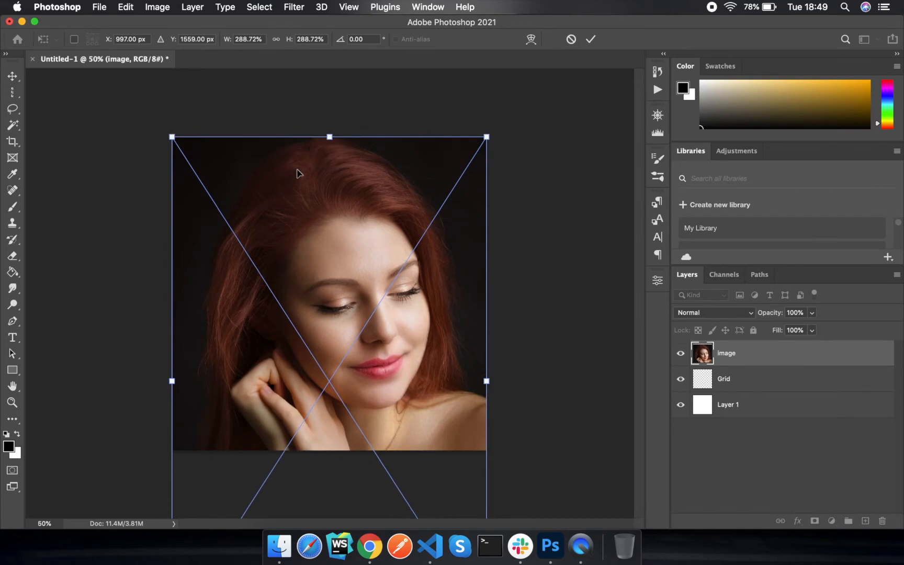
pyautogui.click(591, 40)
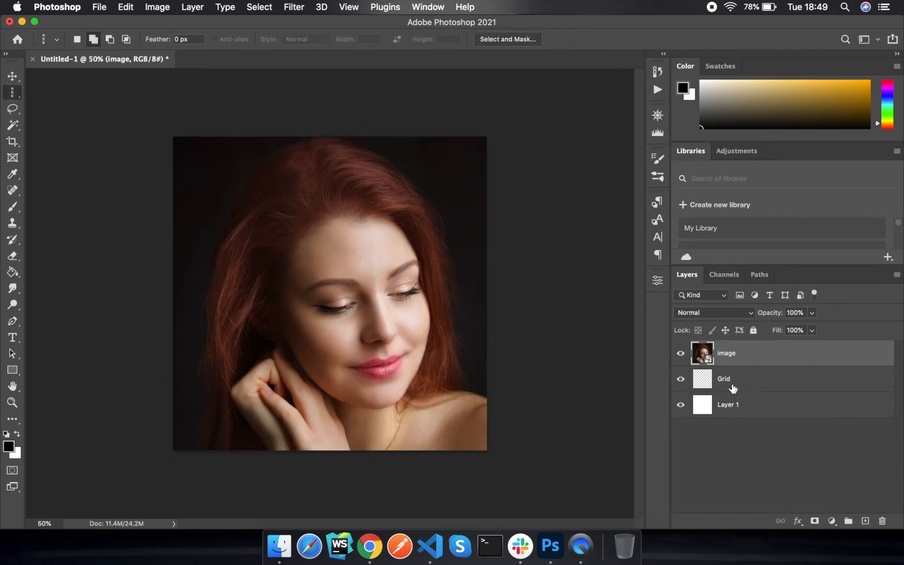
# Move the Grid layer above the image layer and select all ten cells of its top row with the Magic Wand.
pyautogui.moveTo(734, 385); pyautogui.dragTo(764, 351)
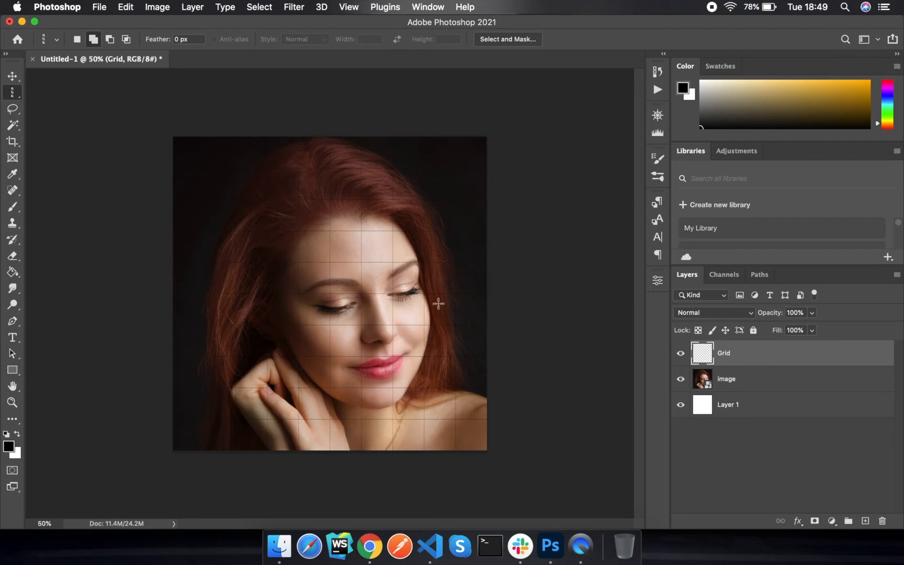
pyautogui.click(14, 125)
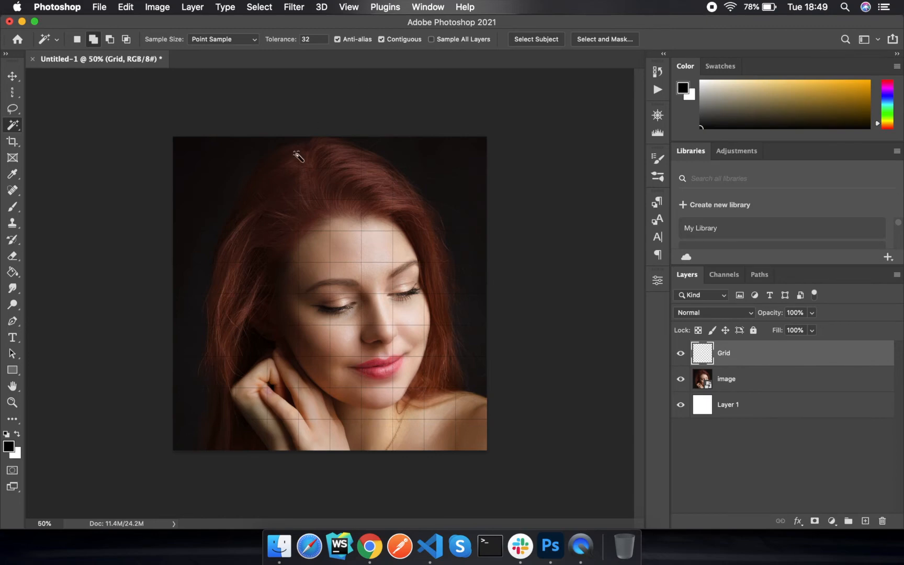
pyautogui.click(189, 154)
pyautogui.keyDown('shift'); pyautogui.click(222, 155); pyautogui.keyUp('shift')
pyautogui.keyDown('shift'); pyautogui.click(260, 157); pyautogui.keyUp('shift')
pyautogui.keyDown('shift'); pyautogui.click(287, 154); pyautogui.keyUp('shift')
pyautogui.keyDown('shift'); pyautogui.click(317, 155); pyautogui.keyUp('shift')
pyautogui.keyDown('shift'); pyautogui.click(348, 155); pyautogui.keyUp('shift')
pyautogui.keyDown('shift'); pyautogui.click(376, 155); pyautogui.keyUp('shift')
pyautogui.keyDown('shift'); pyautogui.click(415, 154); pyautogui.keyUp('shift')
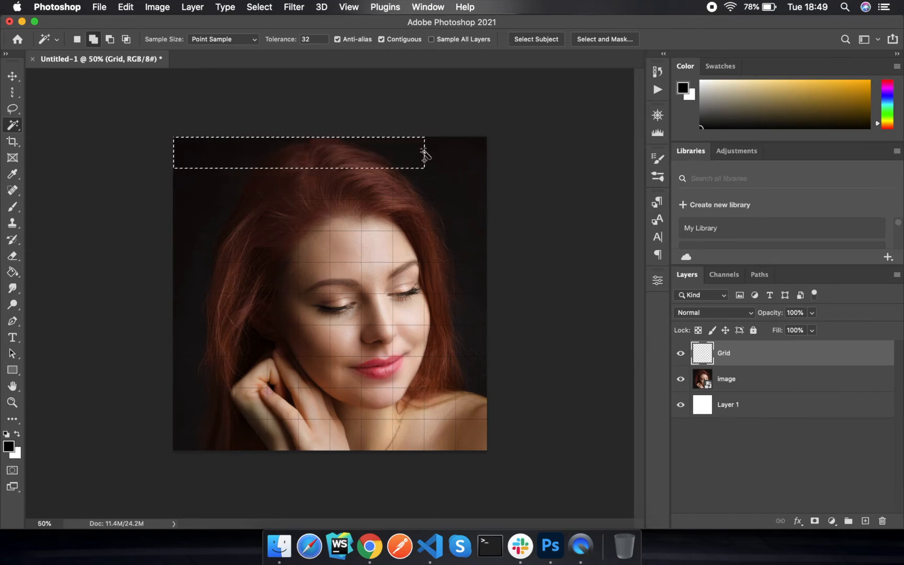
pyautogui.keyDown('shift'); pyautogui.click(445, 154); pyautogui.keyUp('shift')
pyautogui.keyDown('shift'); pyautogui.click(462, 155); pyautogui.keyUp('shift')
# Add the nine remaining cells of the grid's rightmost column to the Magic Wand selection.
pyautogui.keyDown('shift'); pyautogui.click(466, 187); pyautogui.keyUp('shift')
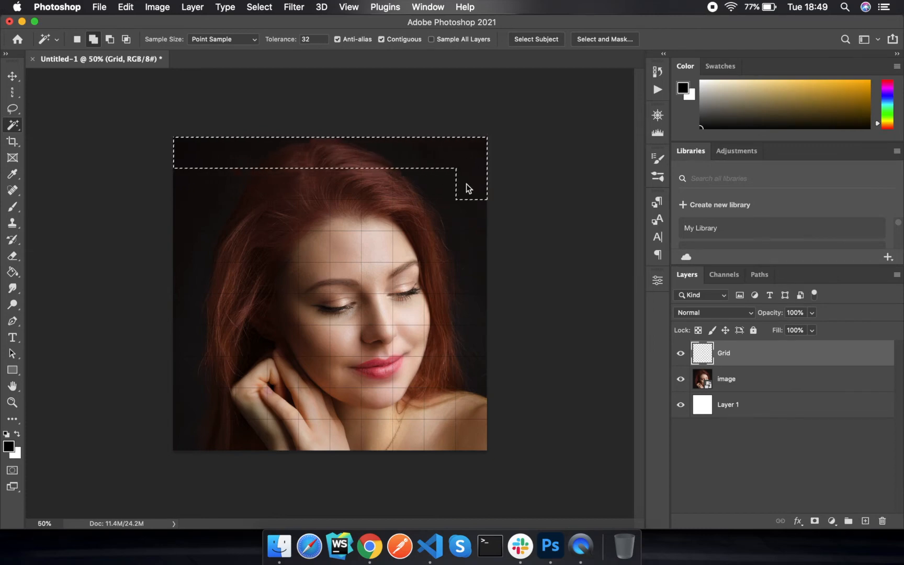
pyautogui.keyDown('shift'); pyautogui.click(473, 217); pyautogui.keyUp('shift')
pyautogui.keyDown('shift'); pyautogui.click(473, 251); pyautogui.keyUp('shift')
pyautogui.keyDown('shift'); pyautogui.click(476, 276); pyautogui.keyUp('shift')
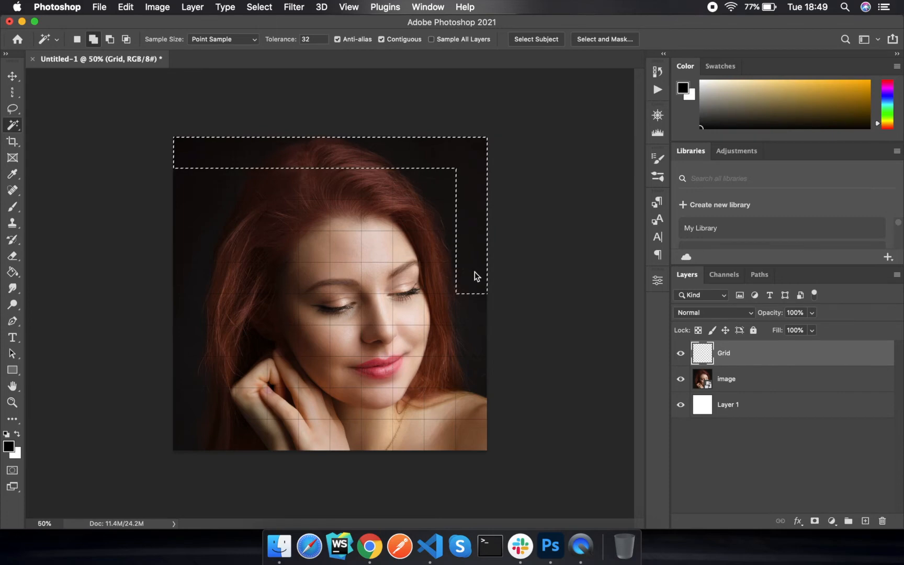
pyautogui.keyDown('shift'); pyautogui.click(476, 310); pyautogui.keyUp('shift')
pyautogui.keyDown('shift'); pyautogui.click(476, 345); pyautogui.keyUp('shift')
pyautogui.keyDown('shift'); pyautogui.click(476, 373); pyautogui.keyUp('shift')
pyautogui.keyDown('shift'); pyautogui.click(478, 396); pyautogui.keyUp('shift')
pyautogui.keyDown('shift'); pyautogui.click(480, 428); pyautogui.keyUp('shift')
# Add the nine remaining cells of the grid's bottom row to the selection.
pyautogui.keyDown('shift'); pyautogui.click(447, 429); pyautogui.keyUp('shift')
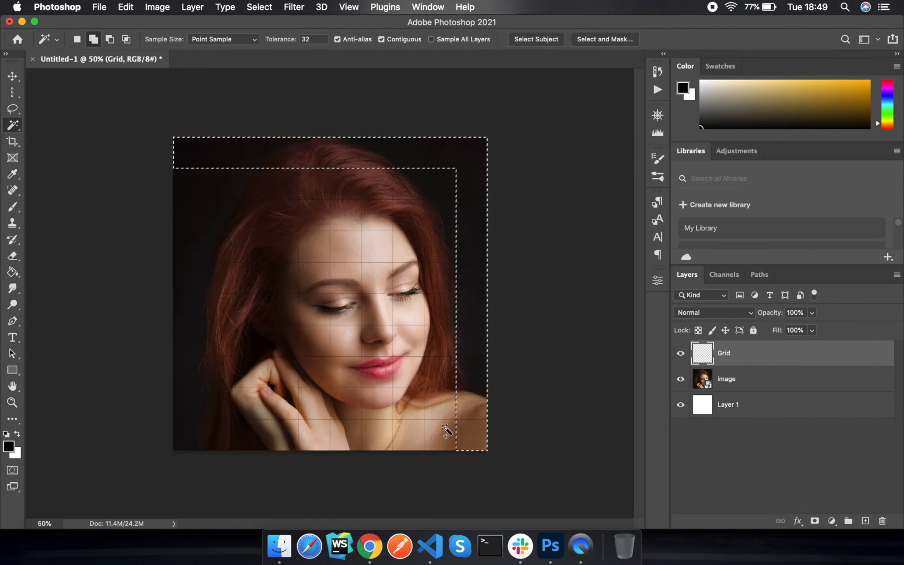
pyautogui.keyDown('shift'); pyautogui.click(407, 433); pyautogui.keyUp('shift')
pyautogui.keyDown('shift'); pyautogui.click(379, 432); pyautogui.keyUp('shift')
pyautogui.keyDown('shift'); pyautogui.click(344, 432); pyautogui.keyUp('shift')
pyautogui.keyDown('shift'); pyautogui.click(315, 434); pyautogui.keyUp('shift')
pyautogui.keyDown('shift'); pyautogui.click(281, 432); pyautogui.keyUp('shift')
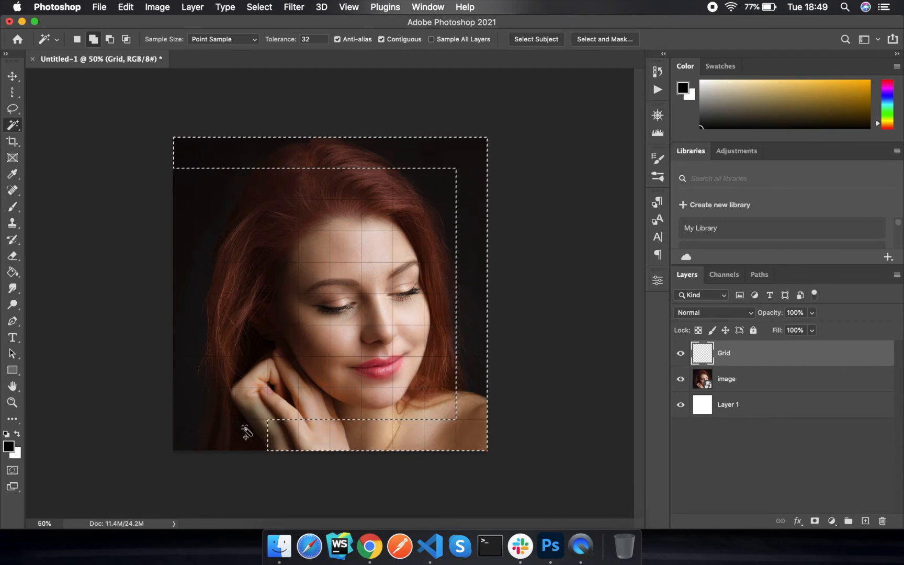
pyautogui.keyDown('shift'); pyautogui.click(245, 430); pyautogui.keyUp('shift')
pyautogui.keyDown('shift'); pyautogui.click(219, 433); pyautogui.keyUp('shift')
pyautogui.keyDown('shift'); pyautogui.click(194, 433); pyautogui.keyUp('shift')
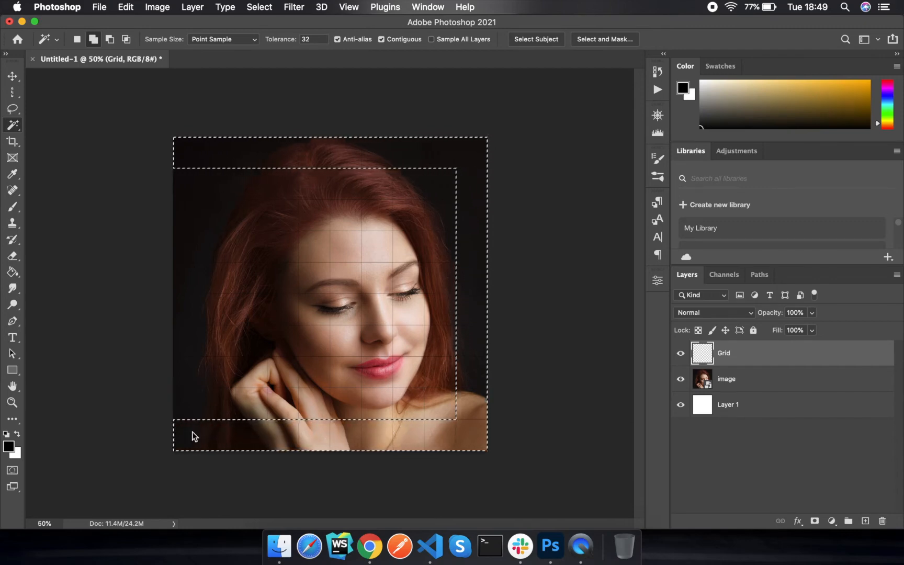
# Add the eight remaining cells of the grid's leftmost column to complete the one-cell-wide border selection.
pyautogui.keyDown('shift'); pyautogui.click(188, 187); pyautogui.keyUp('shift')
pyautogui.keyDown('shift'); pyautogui.click(190, 218); pyautogui.keyUp('shift')
pyautogui.keyDown('shift'); pyautogui.click(190, 249); pyautogui.keyUp('shift')
pyautogui.keyDown('shift'); pyautogui.click(191, 279); pyautogui.keyUp('shift')
pyautogui.keyDown('shift'); pyautogui.click(192, 309); pyautogui.keyUp('shift')
pyautogui.keyDown('shift'); pyautogui.click(192, 341); pyautogui.keyUp('shift')
pyautogui.keyDown('shift'); pyautogui.click(191, 371); pyautogui.keyUp('shift')
pyautogui.keyDown('shift'); pyautogui.click(191, 405); pyautogui.keyUp('shift')
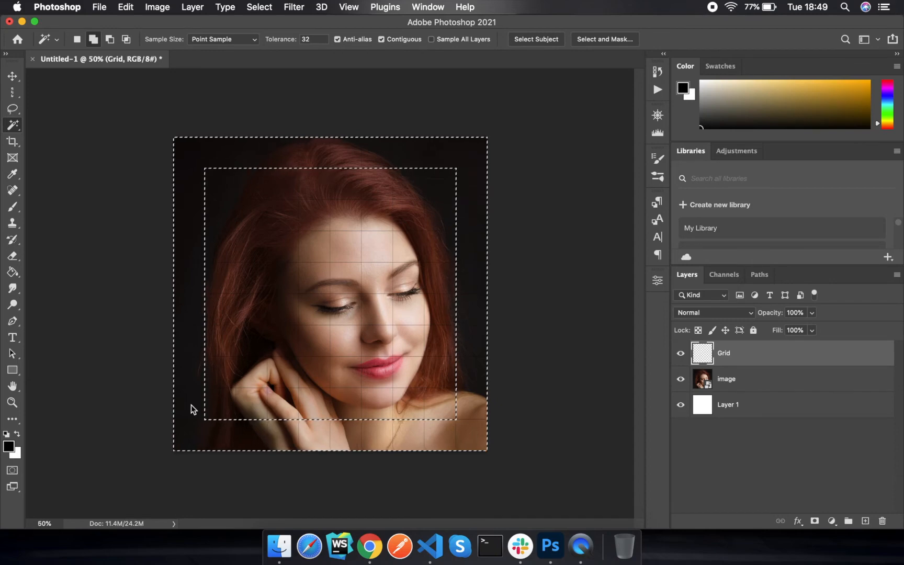
# Create a new layer above the image layer and fill the border selection with white in Normal mode at 100% opacity.
pyautogui.click(752, 383)
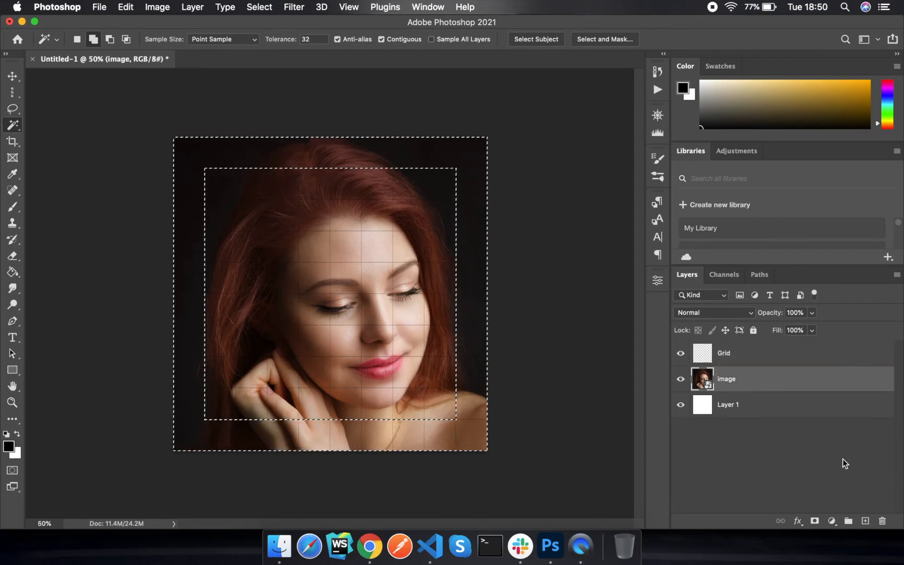
pyautogui.click(866, 521)
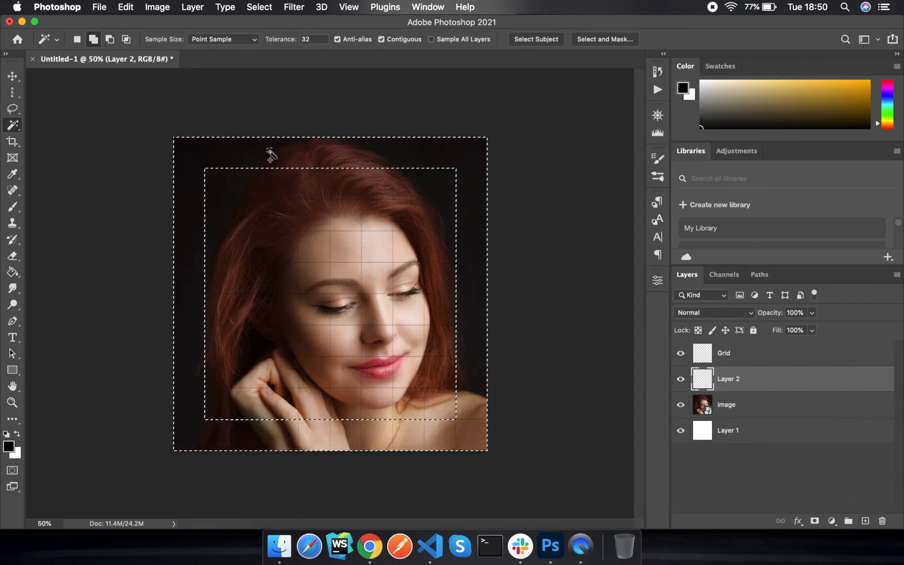
pyautogui.click(129, 9)
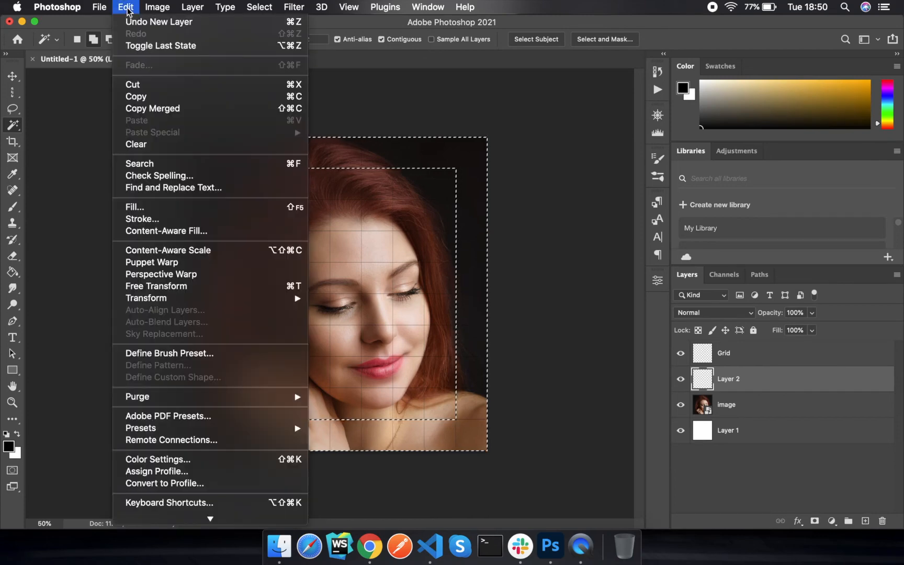
pyautogui.click(145, 207)
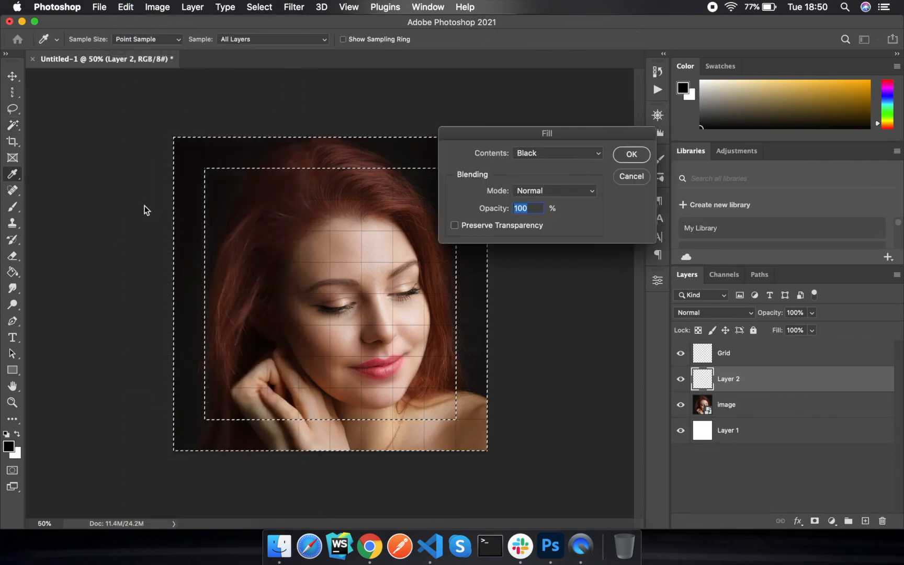
pyautogui.click(553, 154)
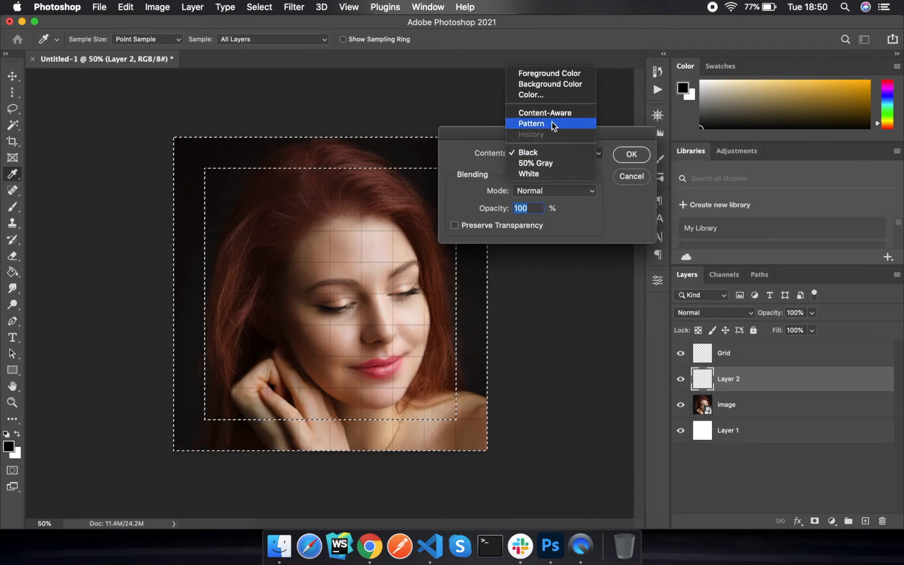
pyautogui.click(544, 173)
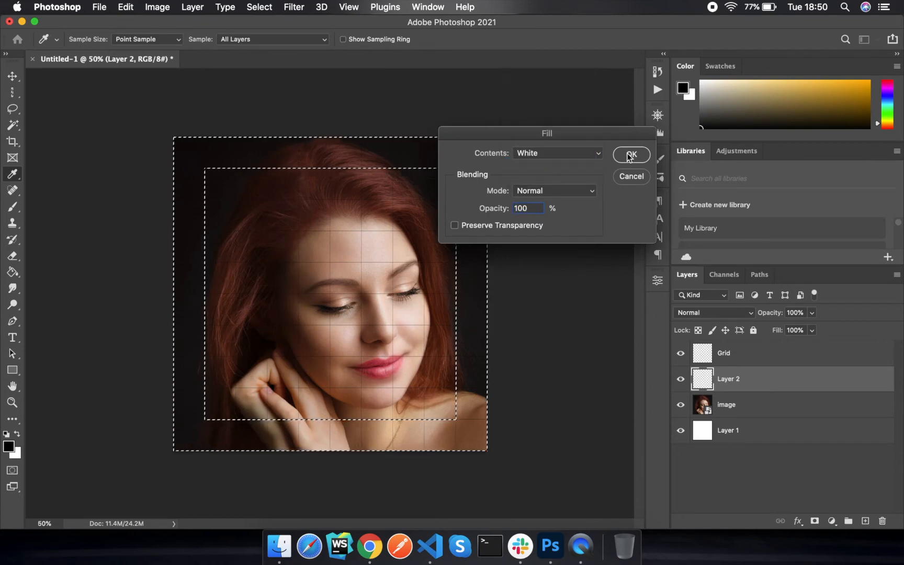
pyautogui.click(630, 155)
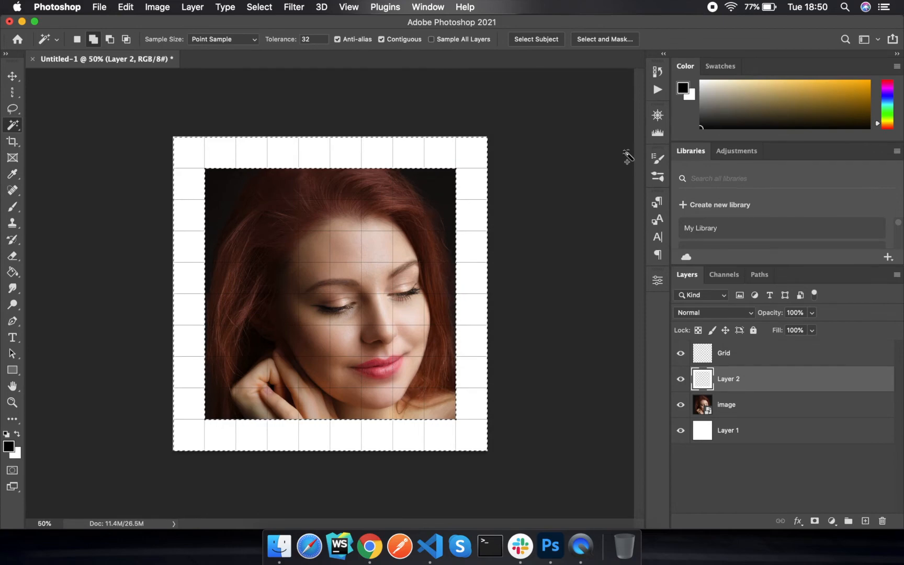
# Clear the selection around the white border.
pyautogui.click(741, 406)
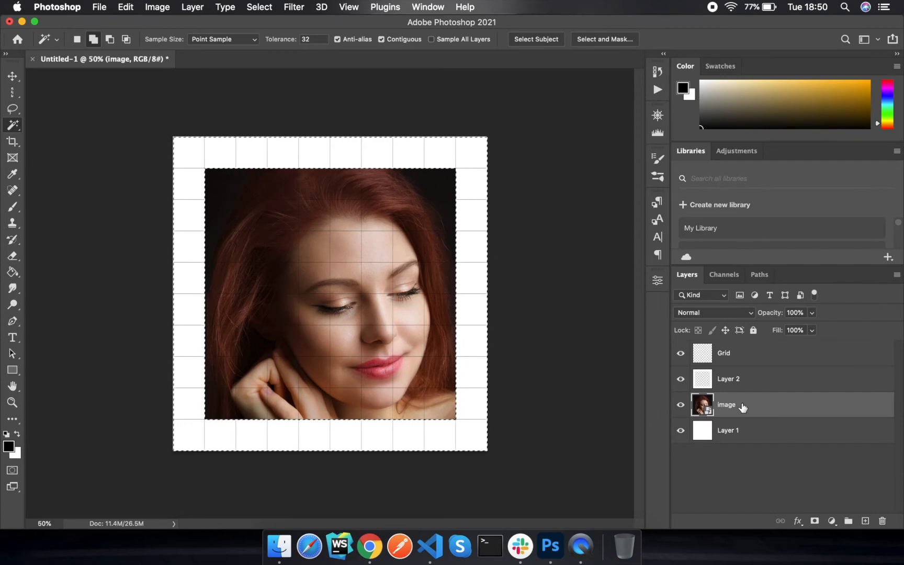
pyautogui.click(740, 474)
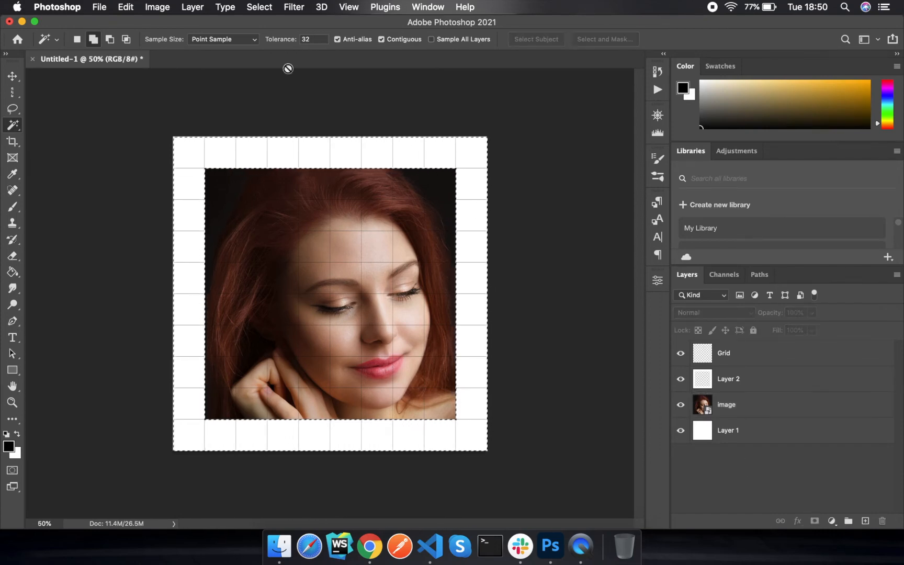
pyautogui.click(260, 7)
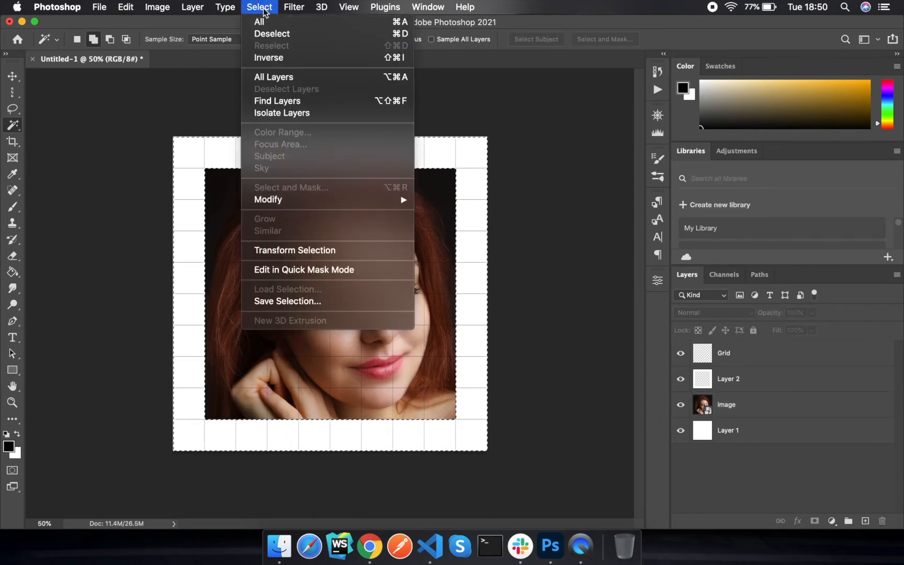
pyautogui.click(269, 35)
# Free Transform the image layer, shrinking the photo slightly and recentering the face inside the white border, and commit the change.
pyautogui.click(757, 413)
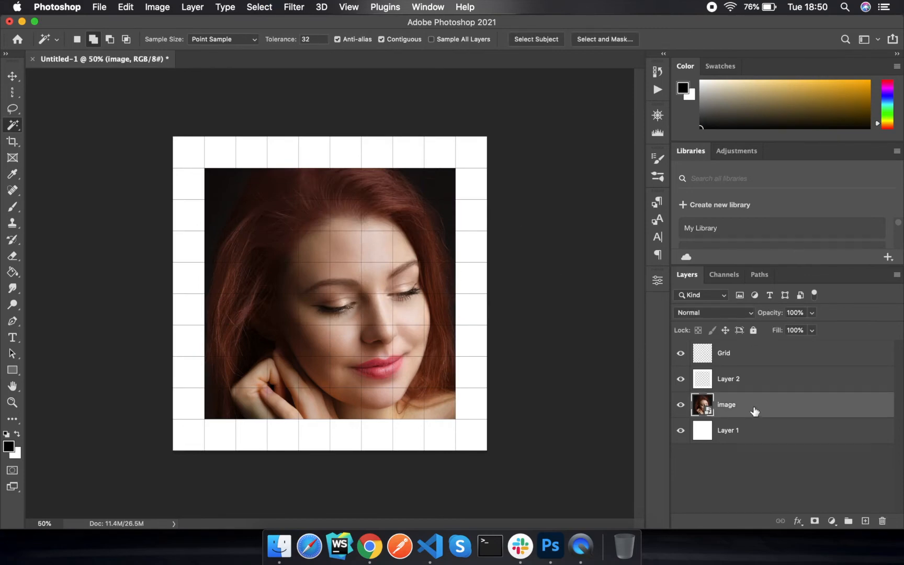
pyautogui.press('super+t')
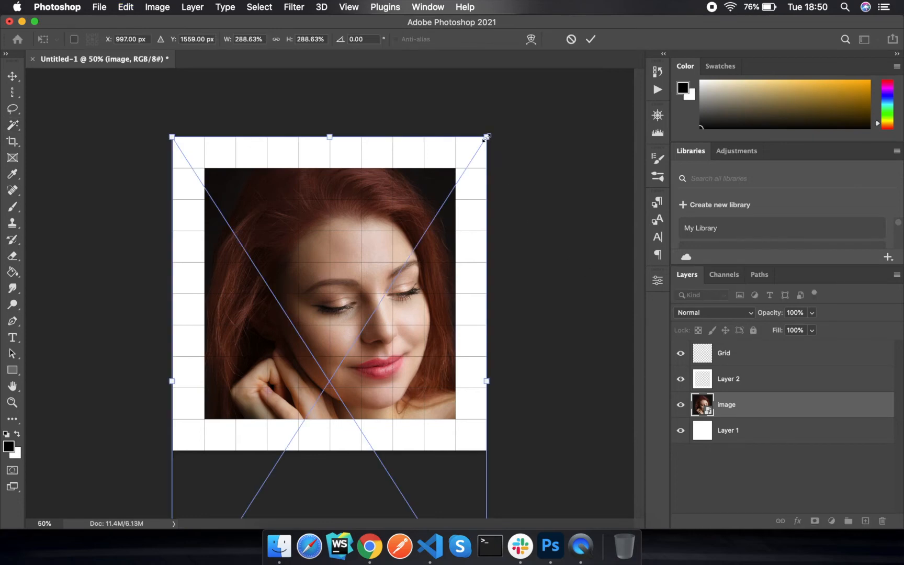
pyautogui.moveTo(486, 138)
pyautogui.mouseDown()
pyautogui.moveTo(471, 163)
pyautogui.moveTo(476, 153)
pyautogui.mouseUp()
pyautogui.moveTo(171, 153); pyautogui.dragTo(188, 179)
pyautogui.moveTo(319, 246); pyautogui.dragTo(320, 225)
pyautogui.click(590, 39)
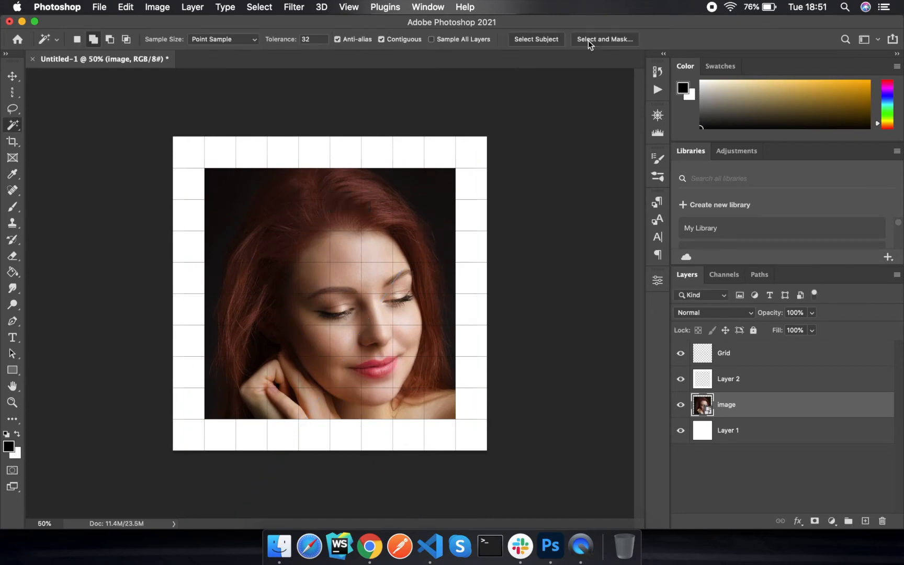
# On the Grid layer, select nine cells: eight grouped around the photo's four corners and one over the hair left of the forehead.
pyautogui.click(743, 354)
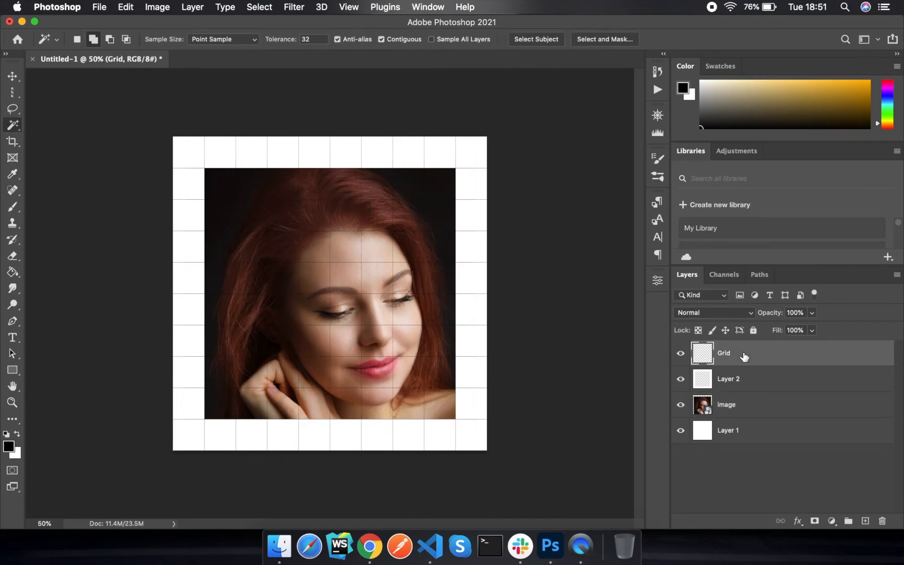
pyautogui.click(219, 186)
pyautogui.click(221, 404)
pyautogui.click(252, 405)
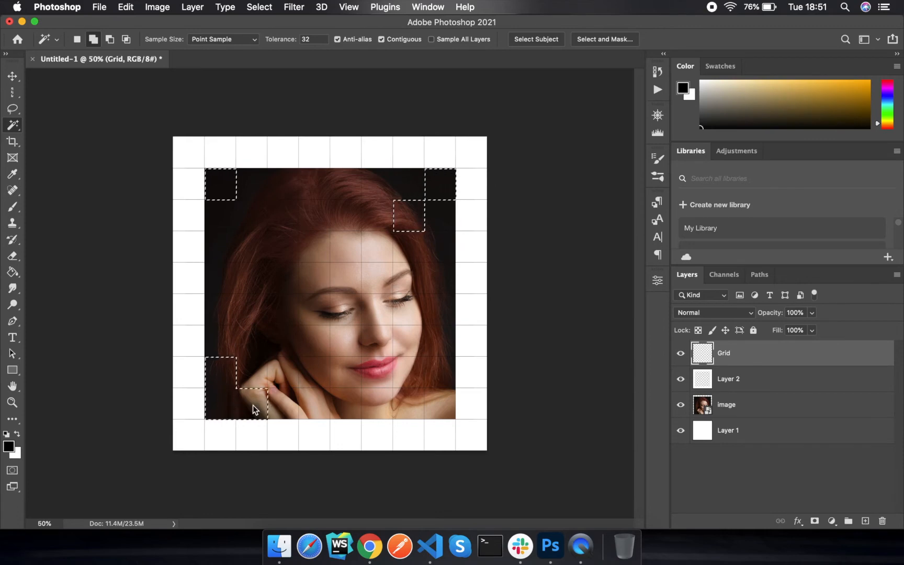
pyautogui.click(441, 375)
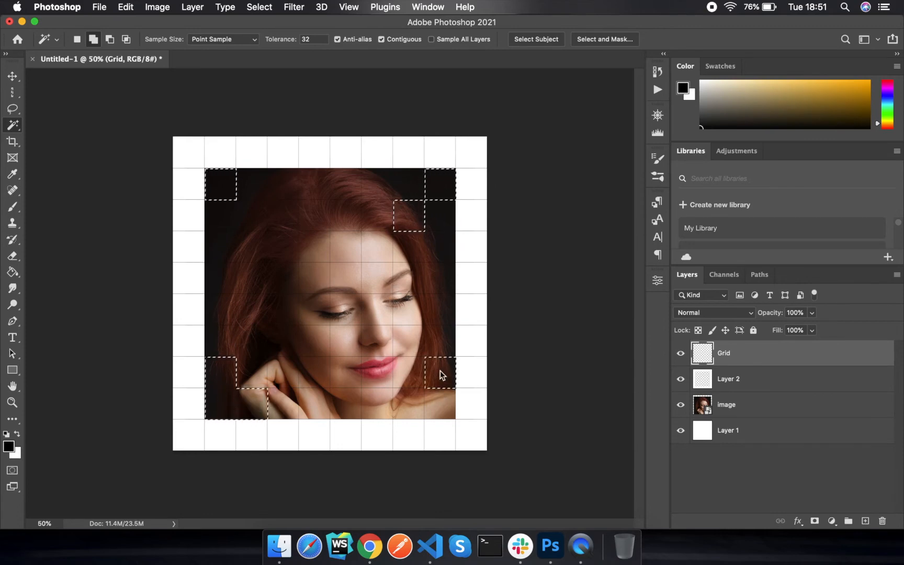
pyautogui.click(439, 403)
pyautogui.click(250, 274)
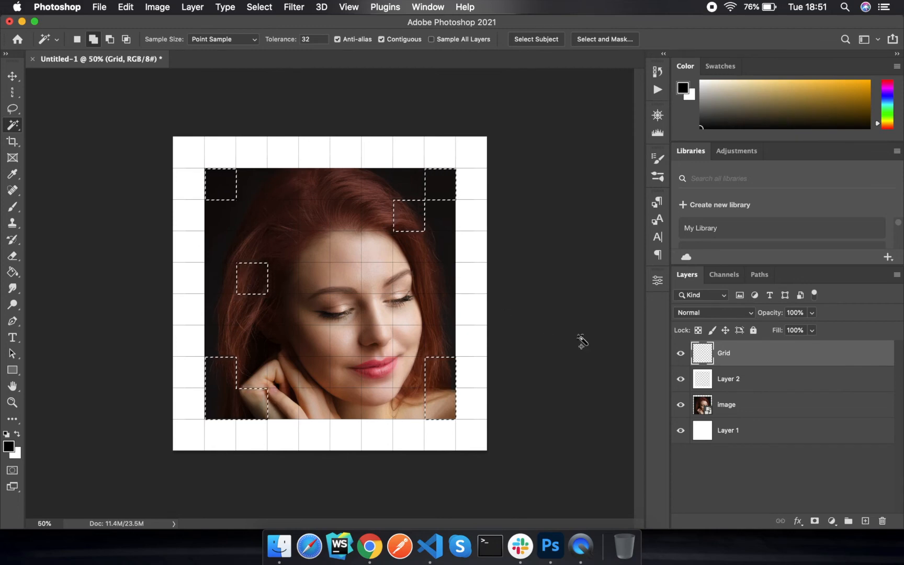
# Fill the selected cells with white on Layer 2 in Normal mode at 100% opacity, and clear the selection.
pyautogui.click(751, 384)
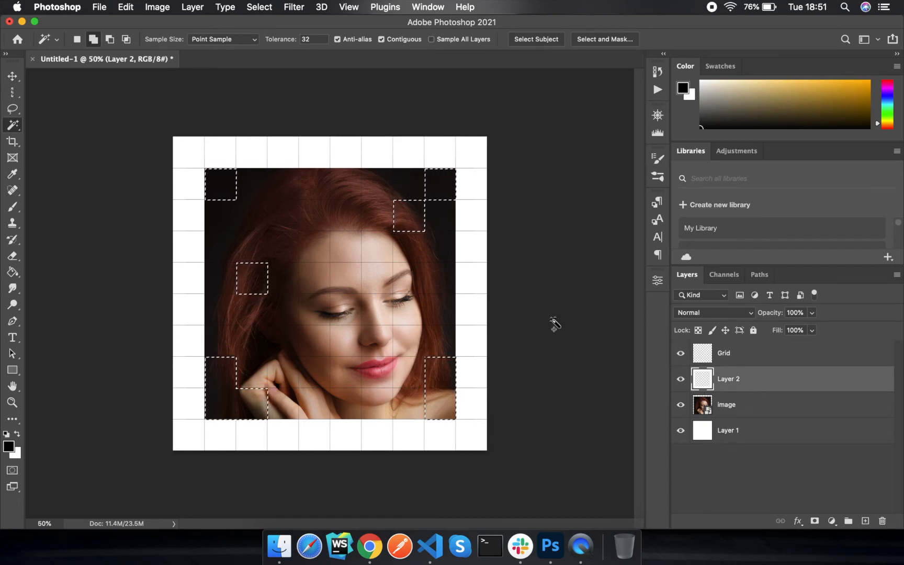
pyautogui.click(123, 7)
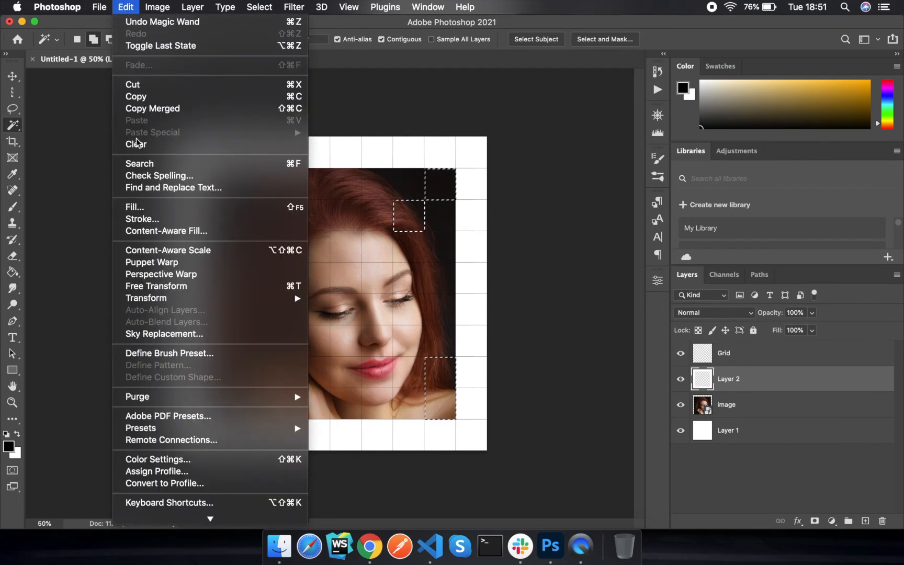
pyautogui.click(138, 206)
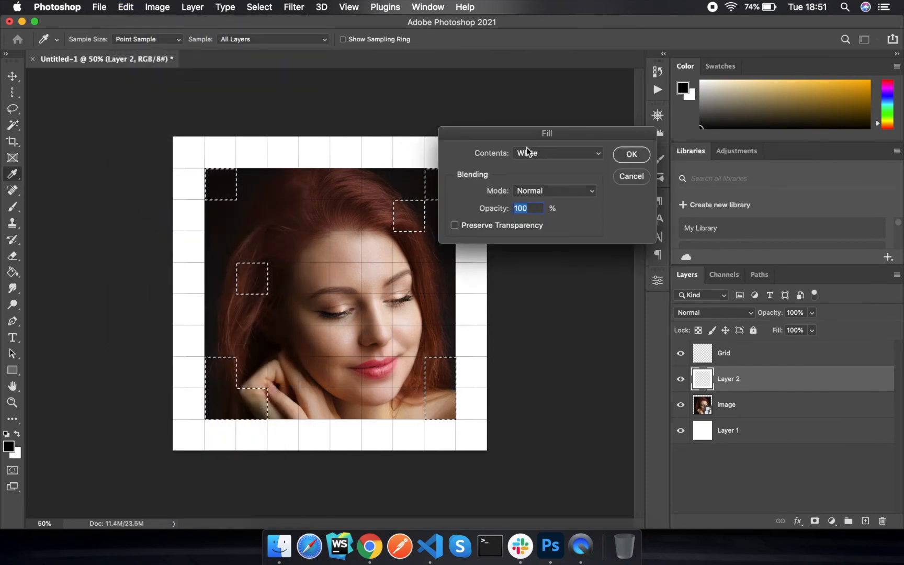
pyautogui.click(632, 154)
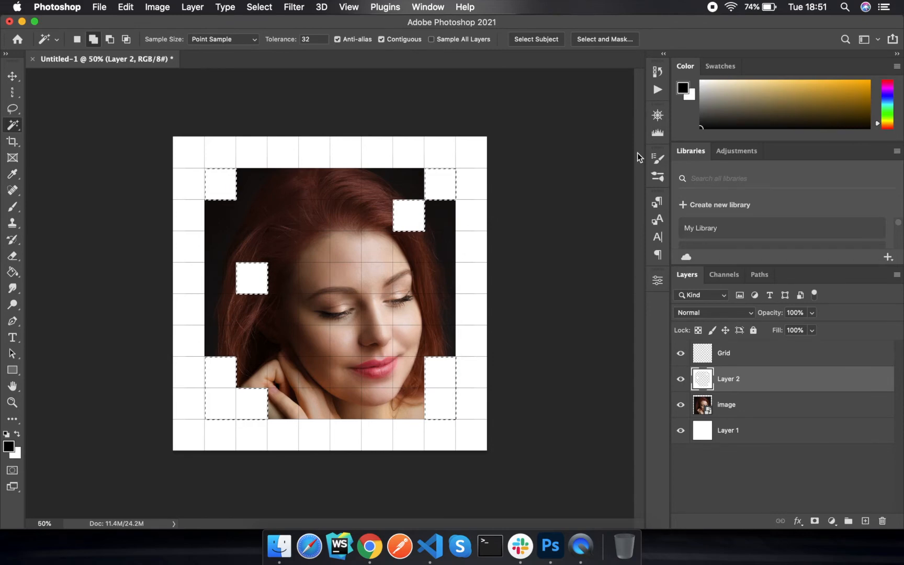
pyautogui.click(748, 407)
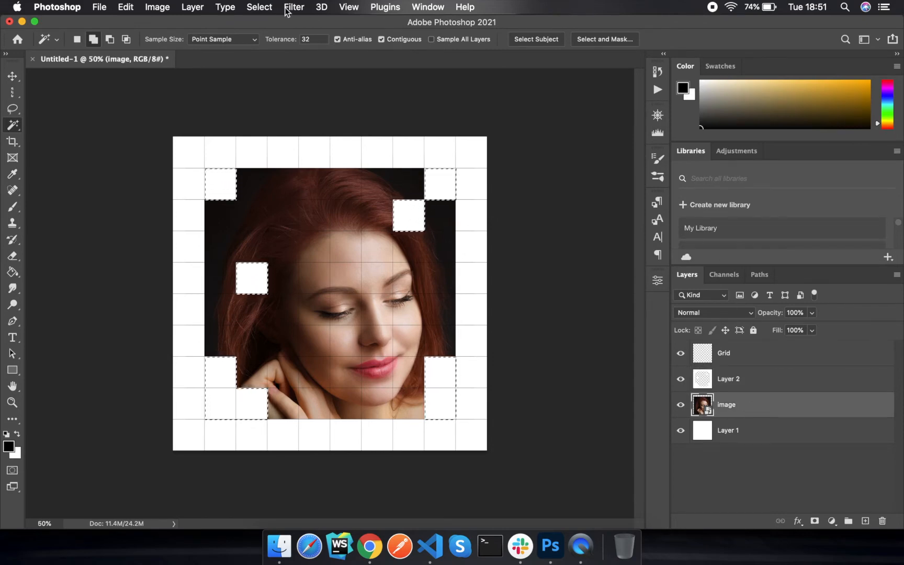
pyautogui.click(259, 7)
pyautogui.click(271, 35)
# On the Grid layer, select nine cells: two in the photo's top row, three along its left edge and four over the face.
pyautogui.click(744, 354)
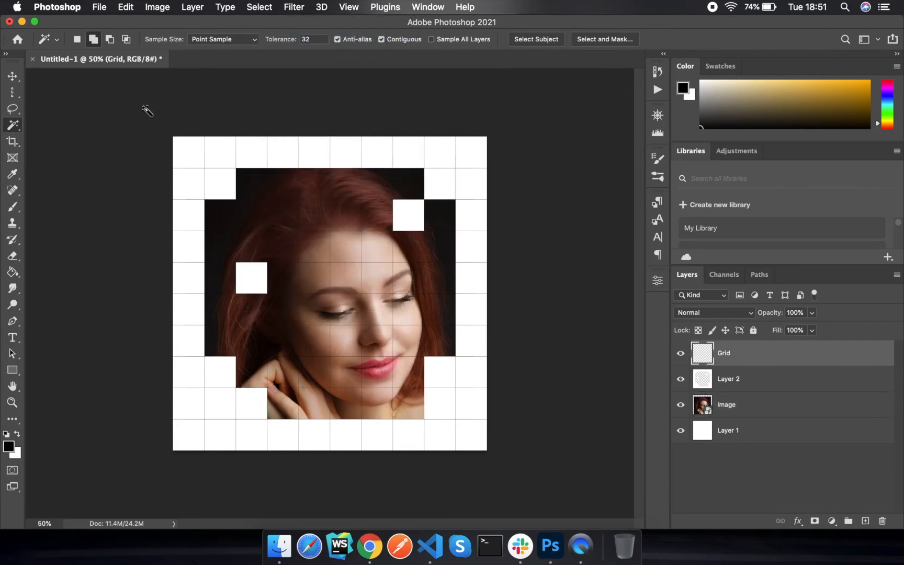
pyautogui.click(256, 189)
pyautogui.click(316, 251)
pyautogui.click(379, 277)
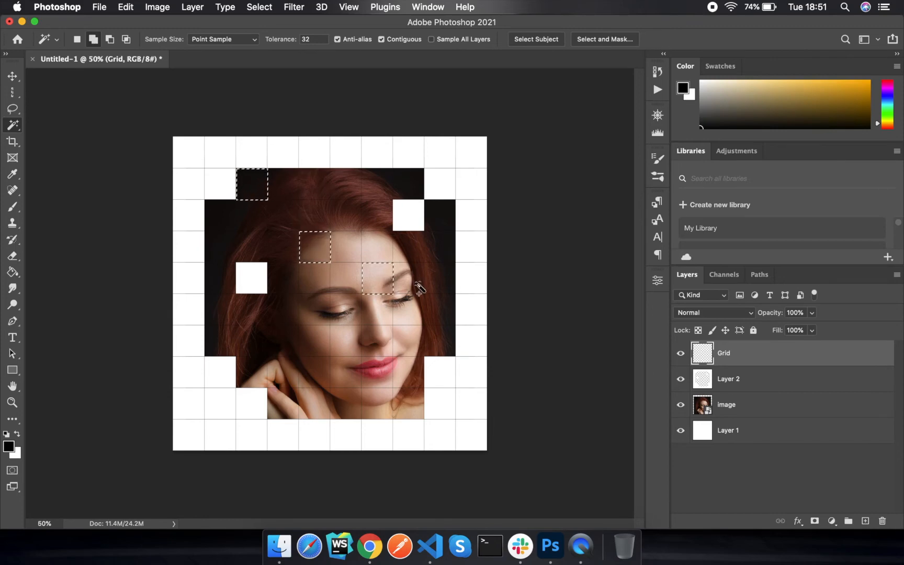
pyautogui.click(418, 311)
pyautogui.click(314, 346)
pyautogui.click(231, 335)
pyautogui.click(222, 225)
pyautogui.click(222, 244)
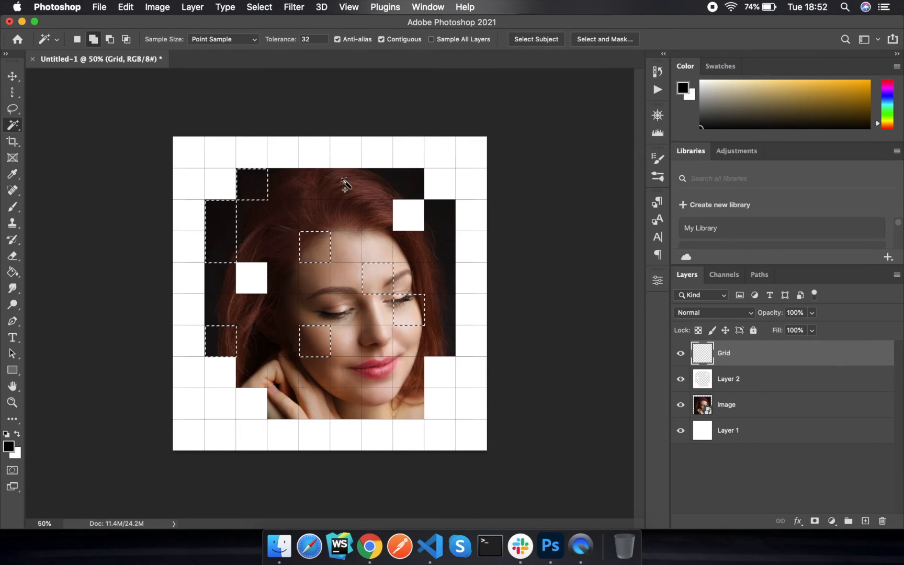
pyautogui.click(345, 184)
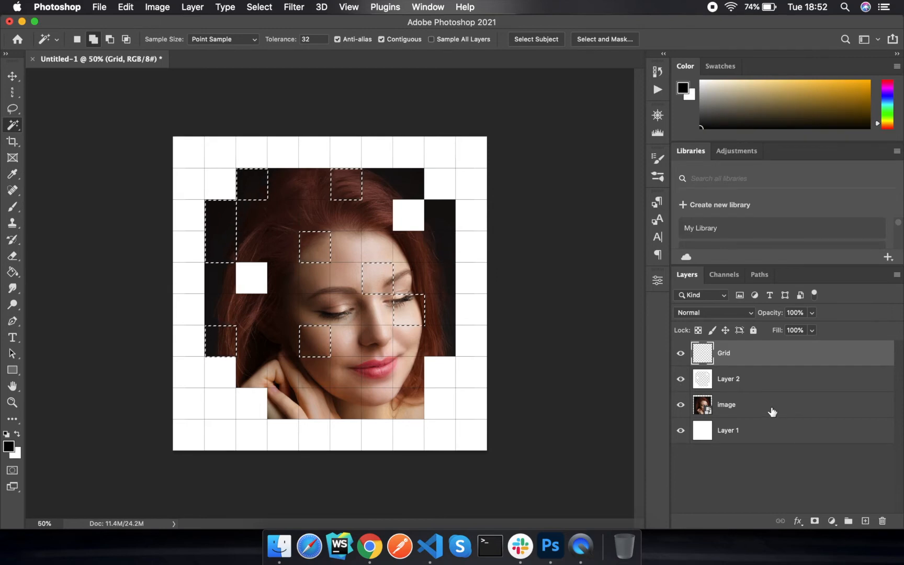
# Add a Hue/Saturation adjustment layer limited to the nine selected cells directly above the image layer.
pyautogui.click(773, 411)
pyautogui.click(832, 521)
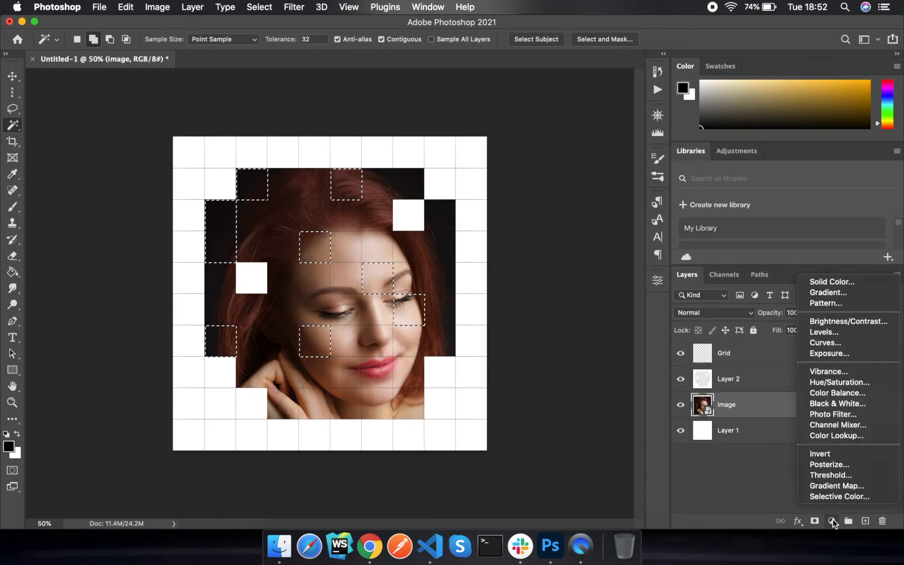
pyautogui.click(840, 382)
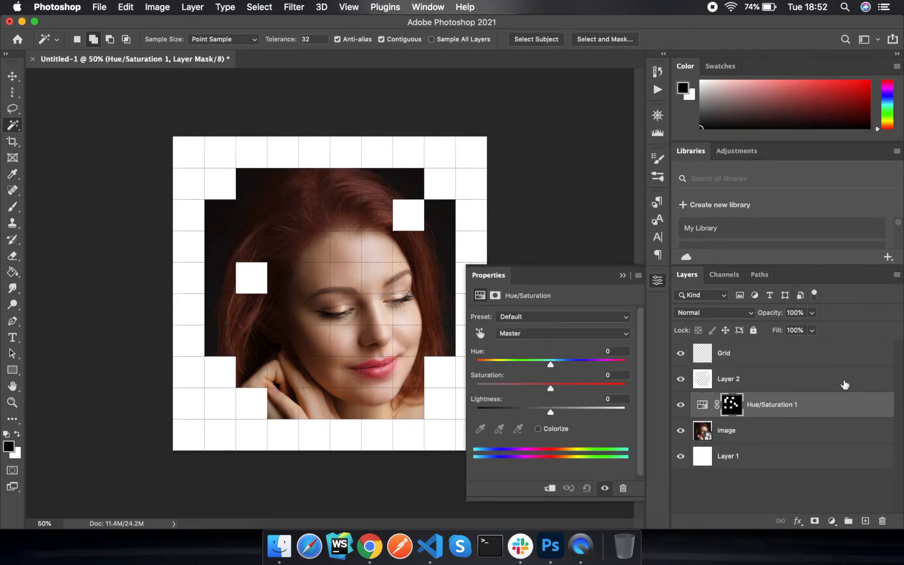
# Colorize the nine masked cells teal with Hue 175 and set the adjustment layer's blend mode to Color.
pyautogui.click(538, 429)
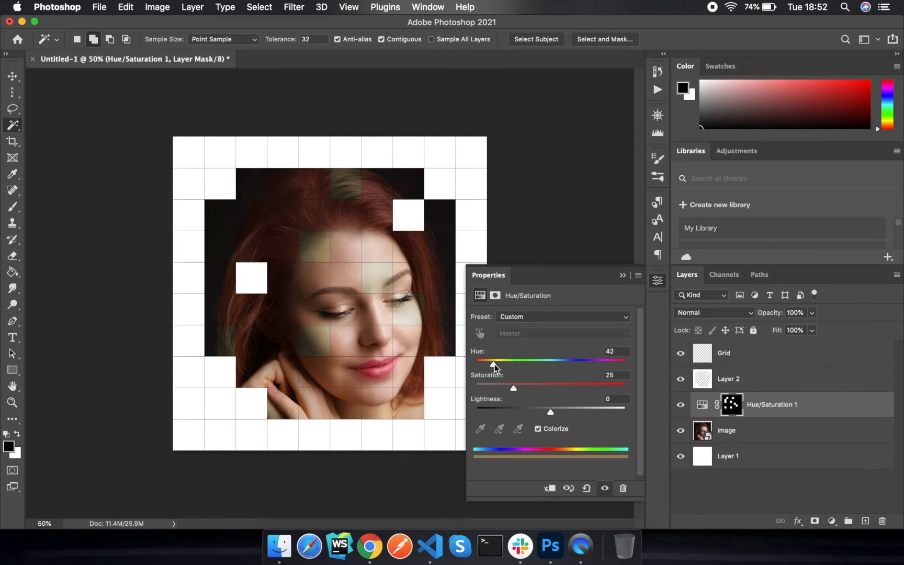
pyautogui.moveTo(495, 366); pyautogui.dragTo(537, 366)
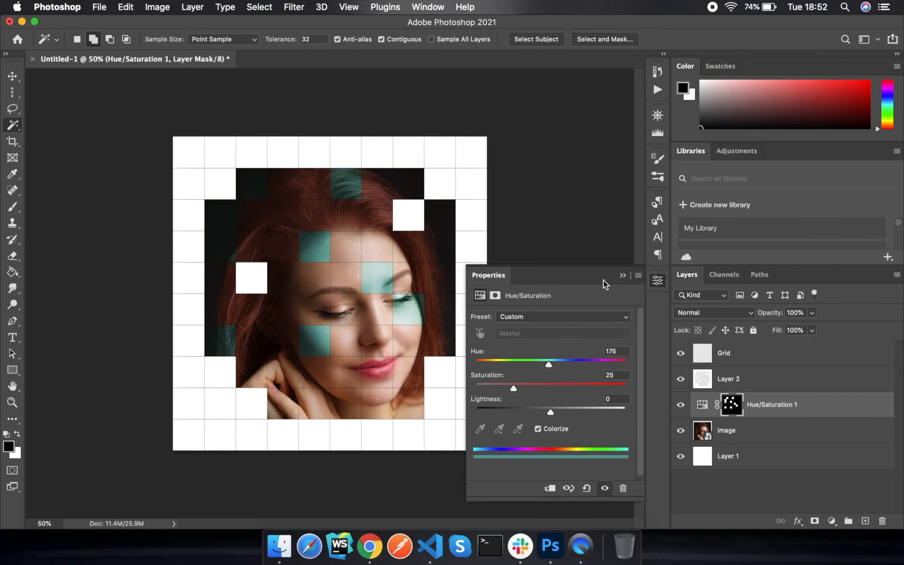
pyautogui.click(622, 276)
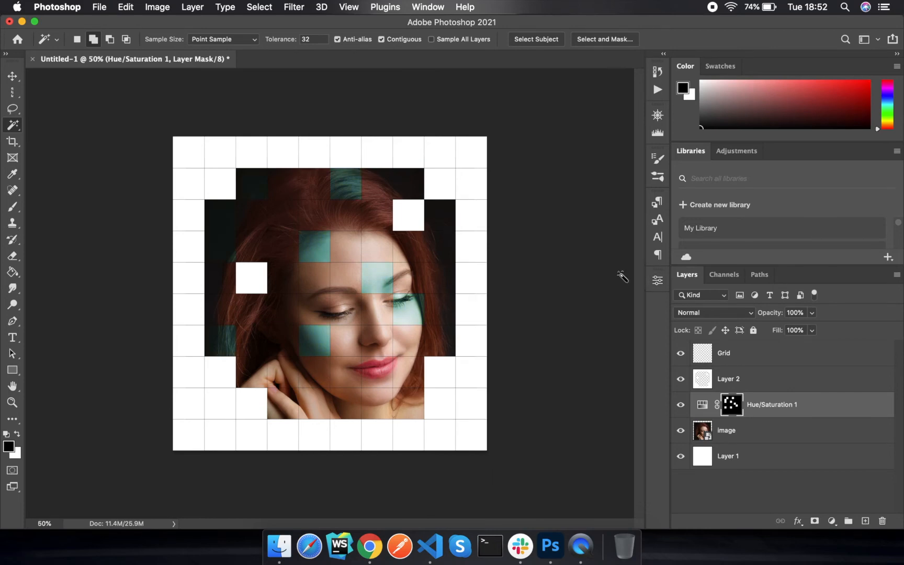
pyautogui.click(715, 313)
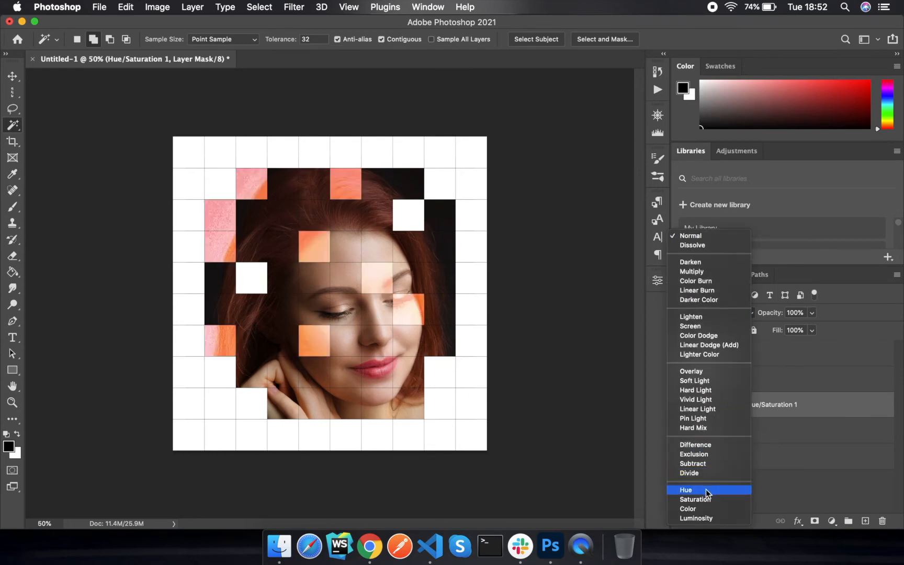
pyautogui.click(704, 508)
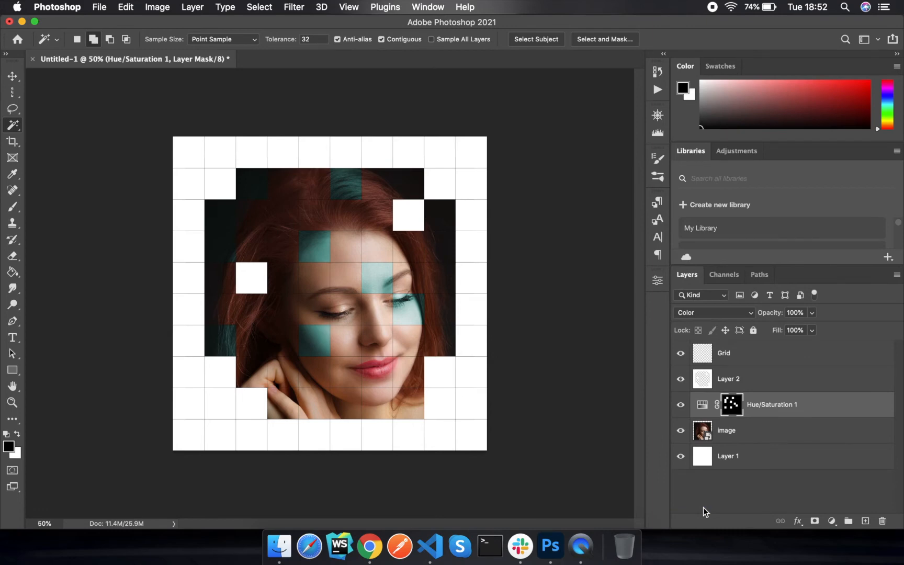
# On the Grid layer, select eight untinted cells spread over the hair, forehead, mouth, hand and both side edges of the photo.
pyautogui.click(736, 359)
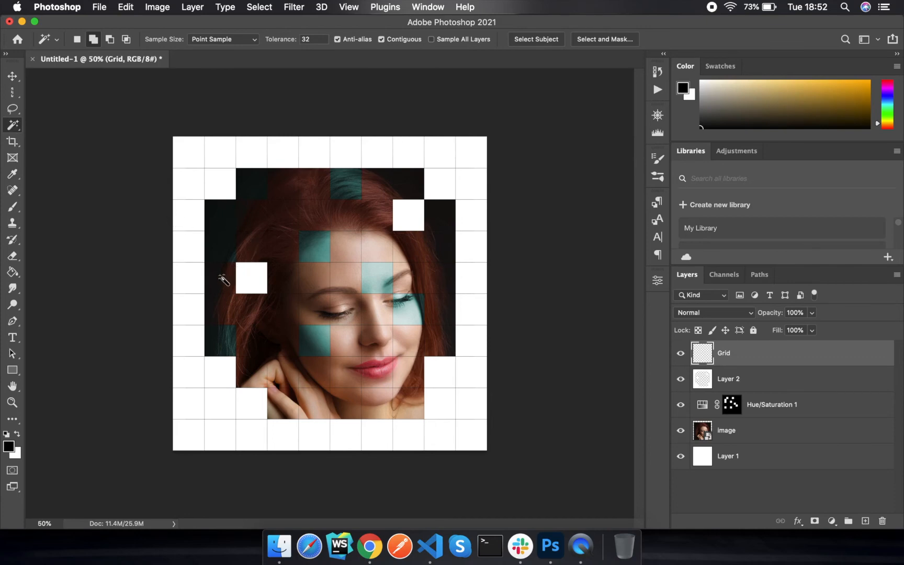
pyautogui.keyDown('shift'); pyautogui.click(248, 306); pyautogui.keyUp('shift')
pyautogui.keyDown('shift'); pyautogui.click(318, 270); pyautogui.keyUp('shift')
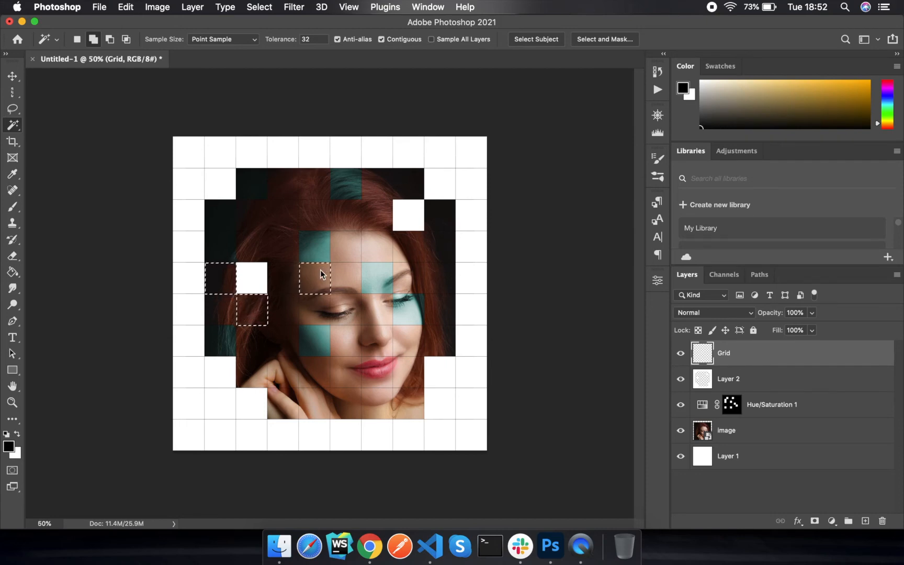
pyautogui.keyDown('shift'); pyautogui.click(414, 245); pyautogui.keyUp('shift')
pyautogui.keyDown('shift'); pyautogui.click(433, 274); pyautogui.keyUp('shift')
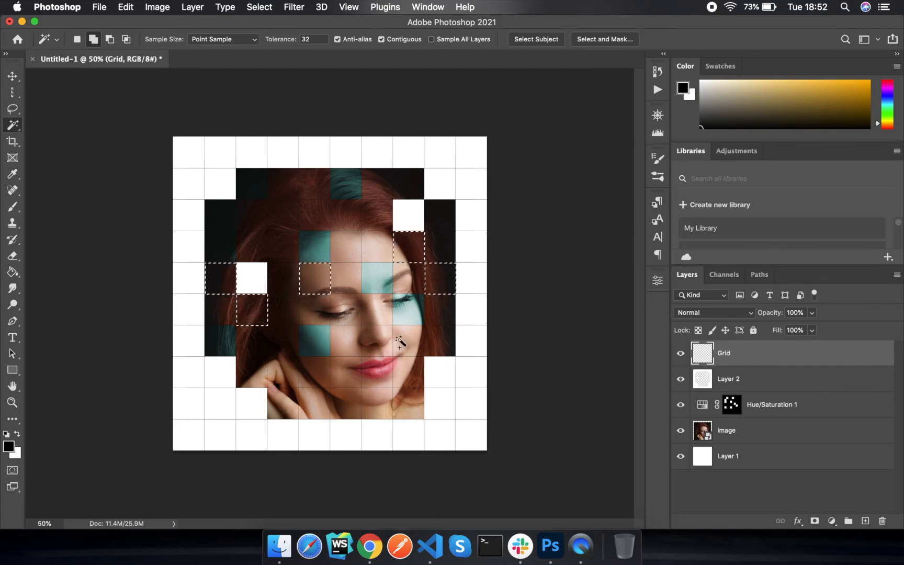
pyautogui.keyDown('shift'); pyautogui.click(343, 378); pyautogui.keyUp('shift')
pyautogui.keyDown('shift'); pyautogui.click(311, 406); pyautogui.keyUp('shift')
pyautogui.keyDown('shift'); pyautogui.click(280, 187); pyautogui.keyUp('shift')
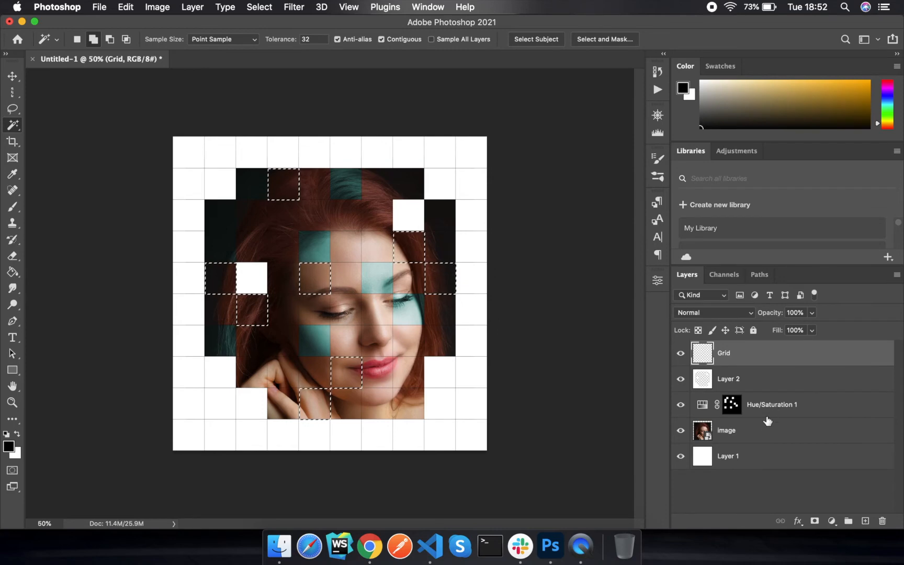
# Add a second Hue/Saturation adjustment layer limited to the eight selected cells directly above the image layer.
pyautogui.click(757, 435)
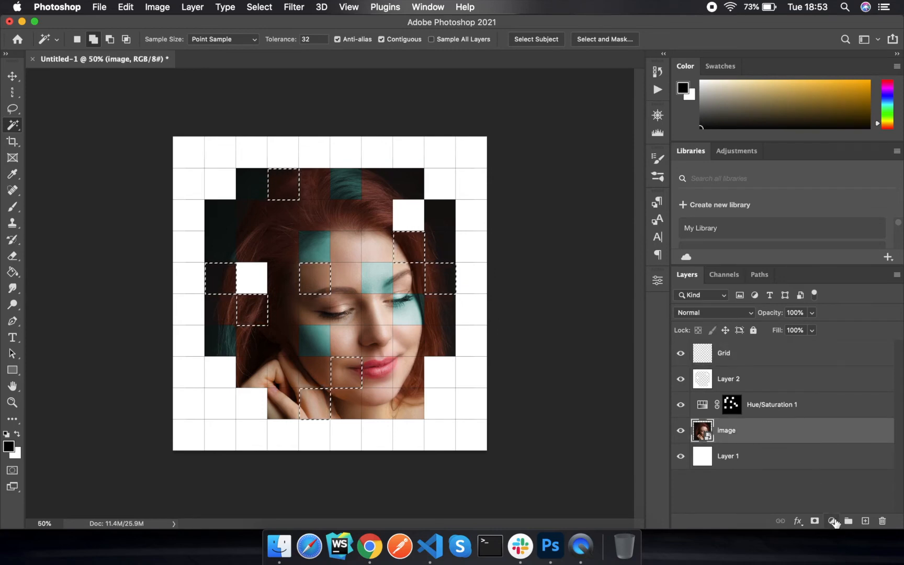
pyautogui.click(832, 521)
pyautogui.click(829, 382)
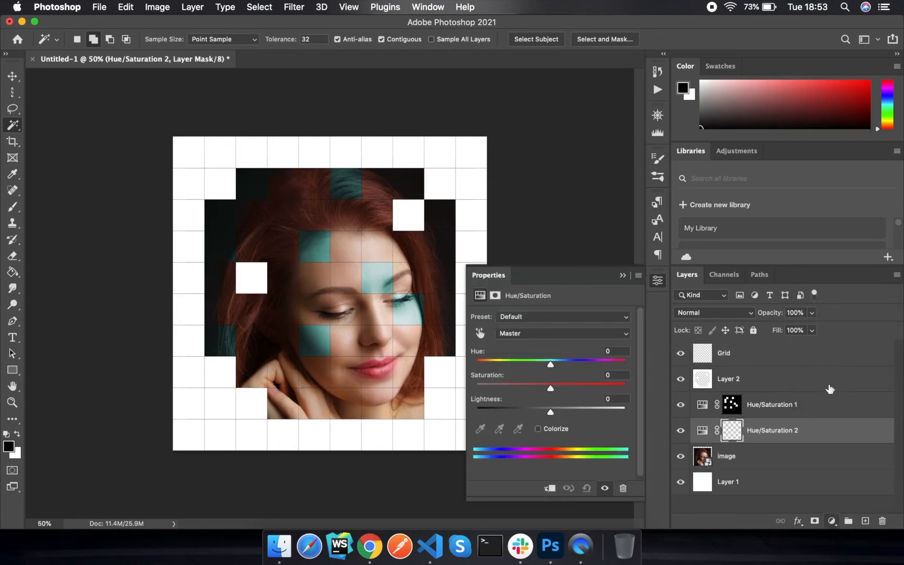
# Colorize the second set of cells violet with Hue 251 and set that adjustment layer's blend mode to Color.
pyautogui.click(538, 429)
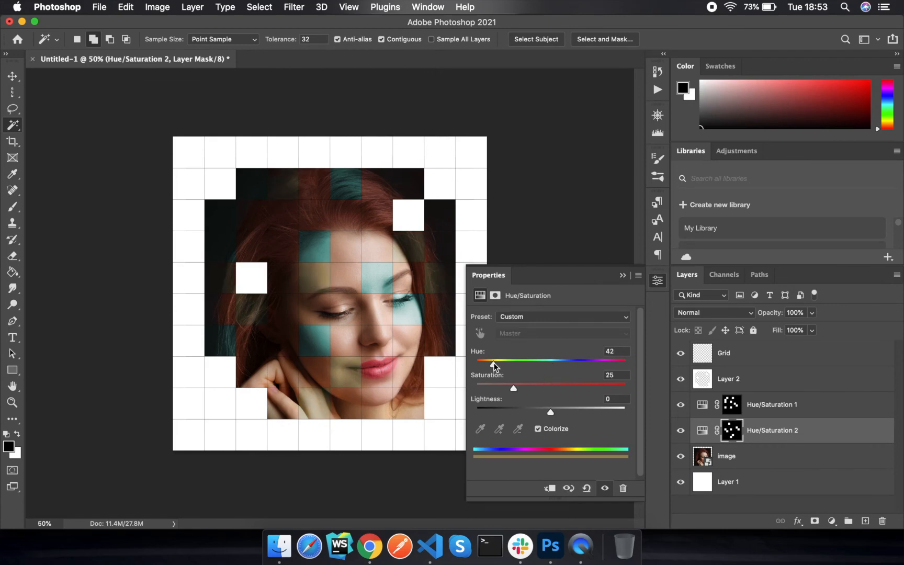
pyautogui.moveTo(495, 368); pyautogui.dragTo(486, 367)
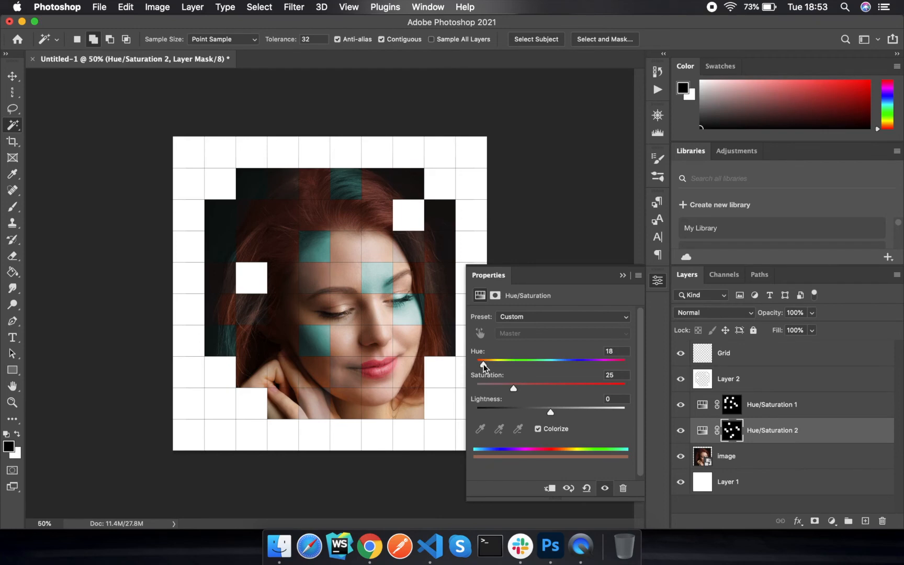
pyautogui.moveTo(484, 366); pyautogui.dragTo(555, 368)
pyautogui.moveTo(570, 363)
pyautogui.mouseDown()
pyautogui.moveTo(603, 366)
pyautogui.moveTo(581, 365)
pyautogui.mouseUp()
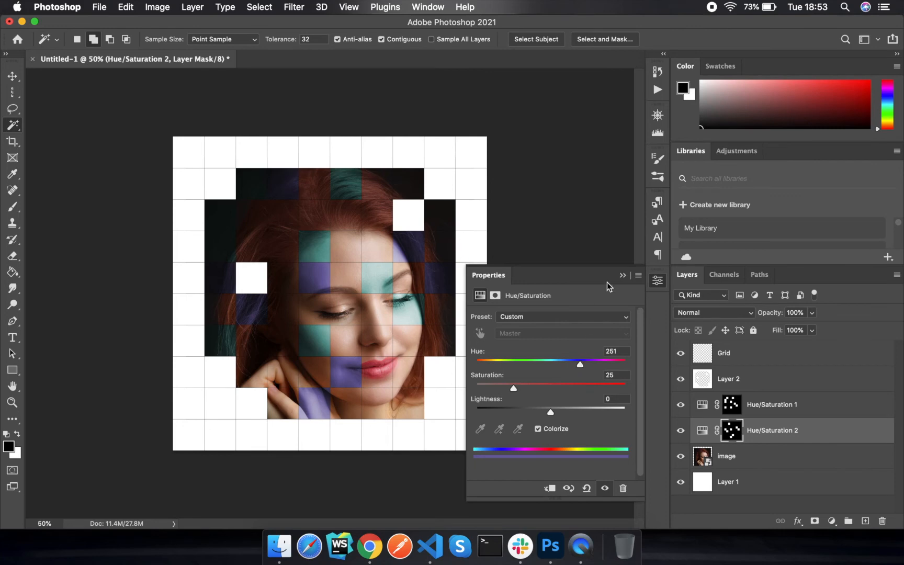
pyautogui.click(622, 277)
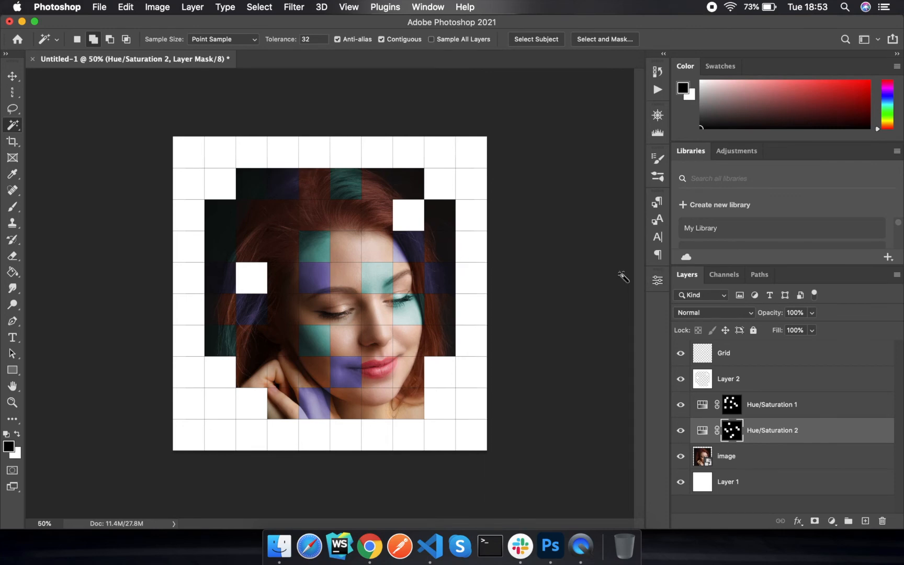
pyautogui.click(718, 313)
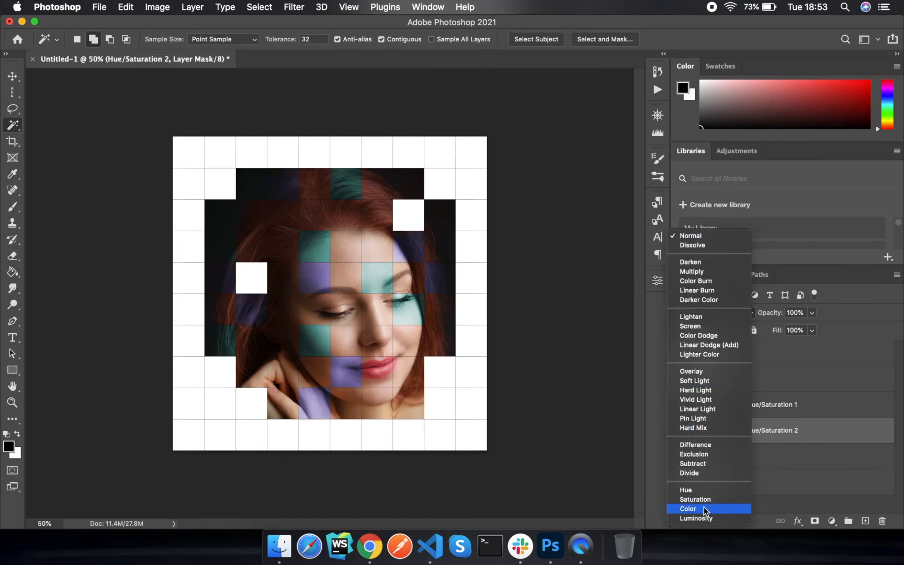
pyautogui.click(704, 509)
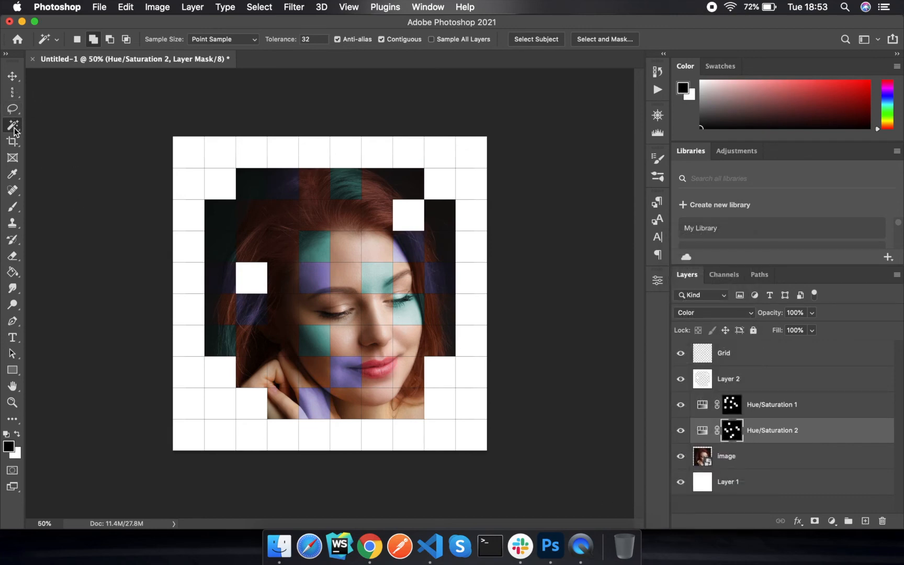
pyautogui.click(224, 309)
pyautogui.click(287, 213)
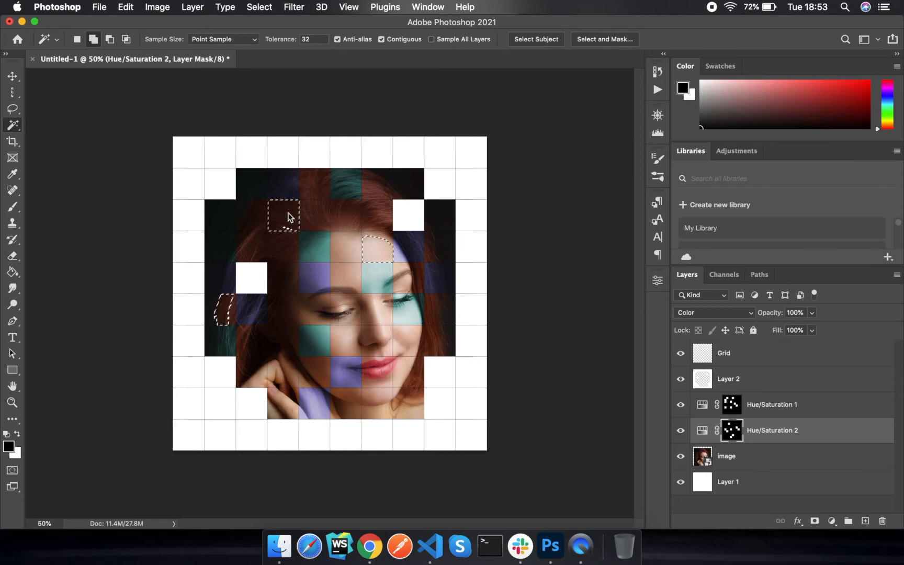
pyautogui.click(407, 400)
pyautogui.press('super+z')
pyautogui.press('super+z')
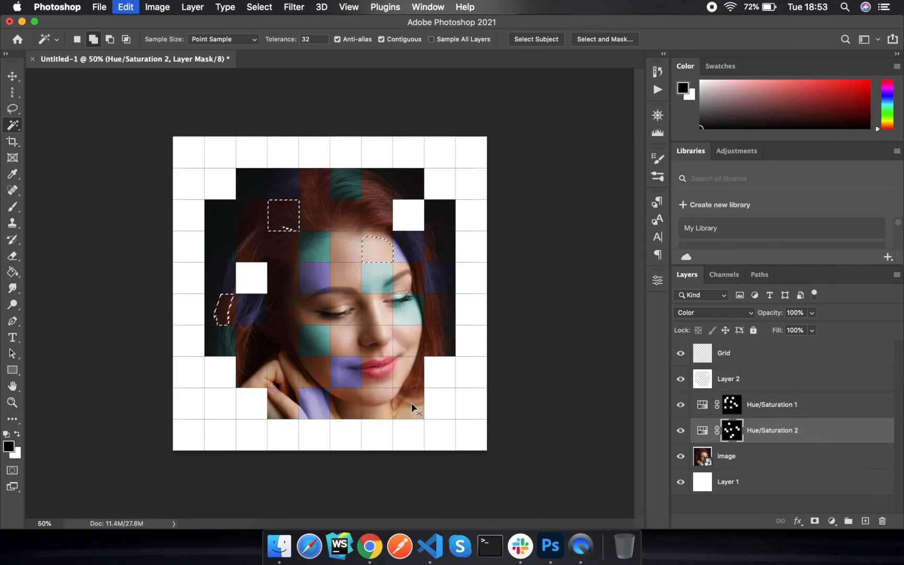
pyautogui.press('super+z')
pyautogui.press('super+z')
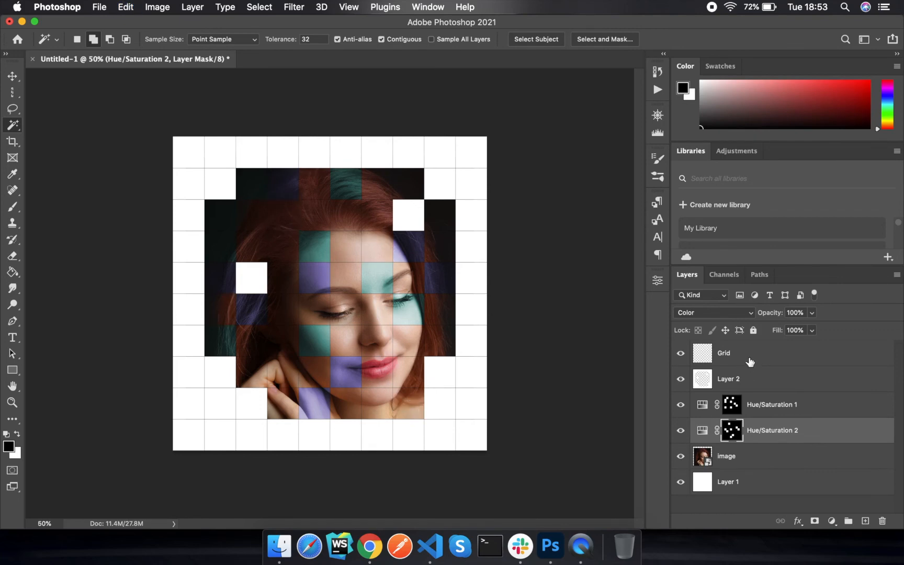
# On the Grid layer, select seven untinted cells spread over the hair, closed eye, hand, lower neck and both side edges of the photo.
pyautogui.click(750, 361)
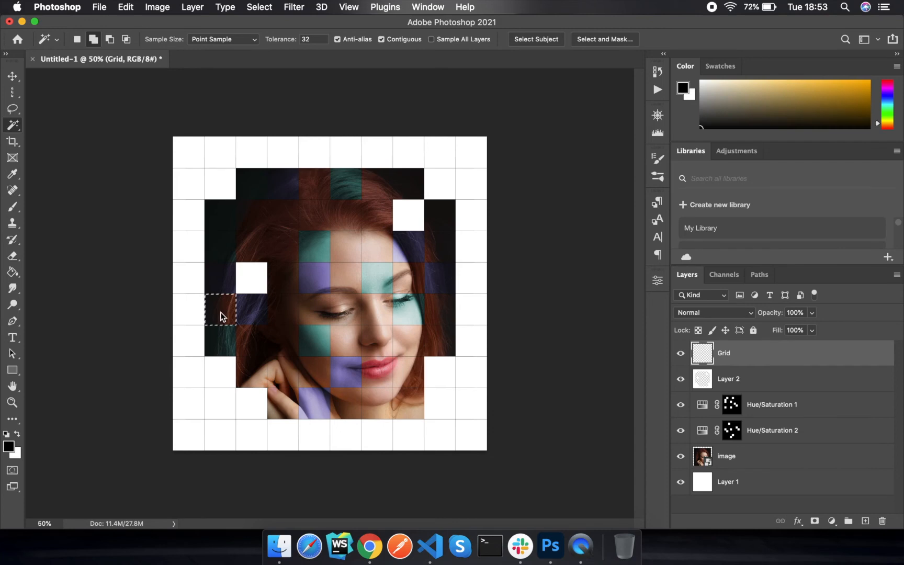
pyautogui.click(286, 217)
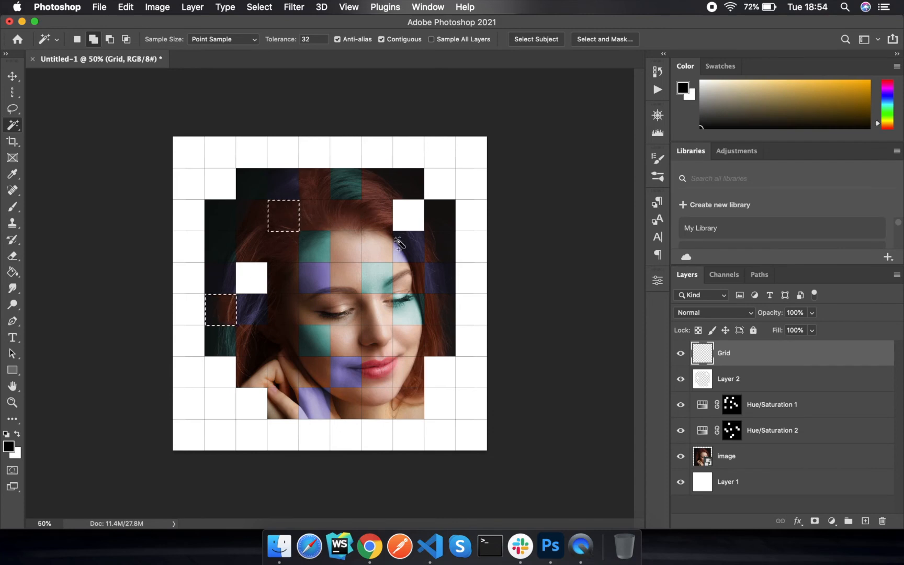
pyautogui.click(410, 403)
pyautogui.click(348, 310)
pyautogui.click(348, 224)
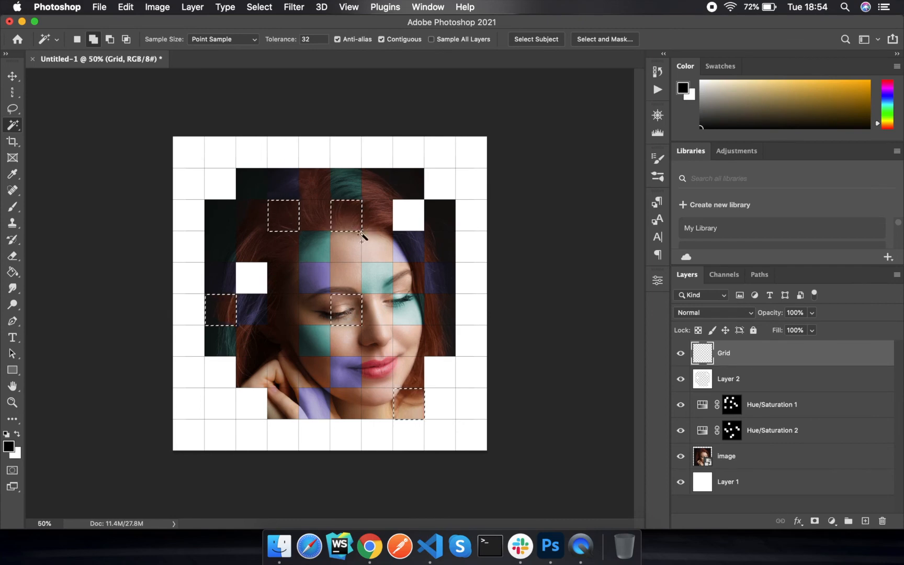
pyautogui.click(440, 339)
pyautogui.click(281, 372)
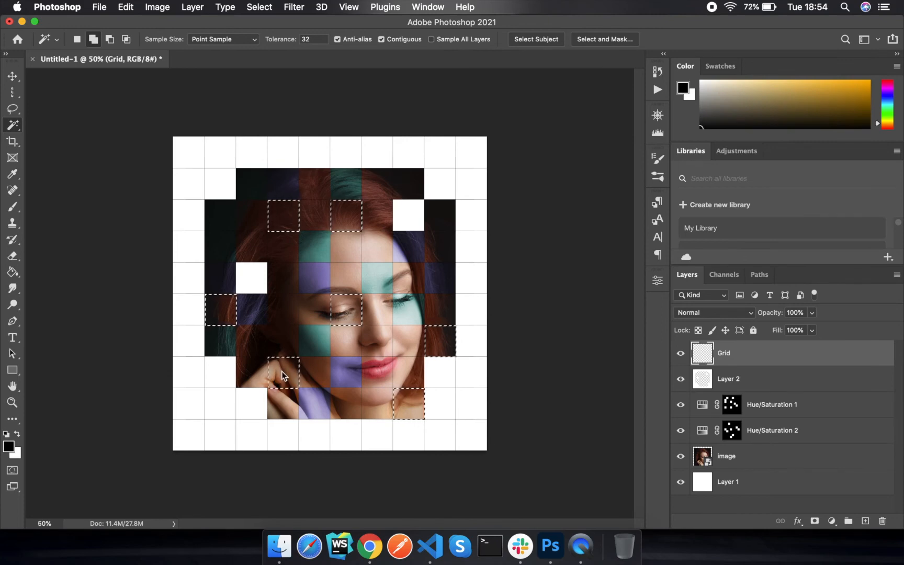
# Add a third Hue/Saturation adjustment layer limited to the seven selected cells directly above the image layer.
pyautogui.click(757, 460)
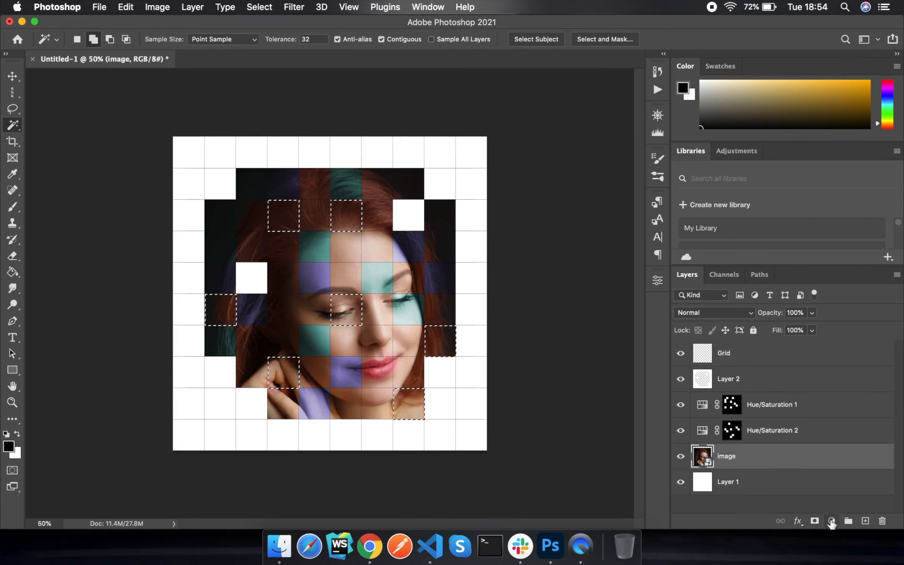
pyautogui.click(832, 521)
pyautogui.click(833, 382)
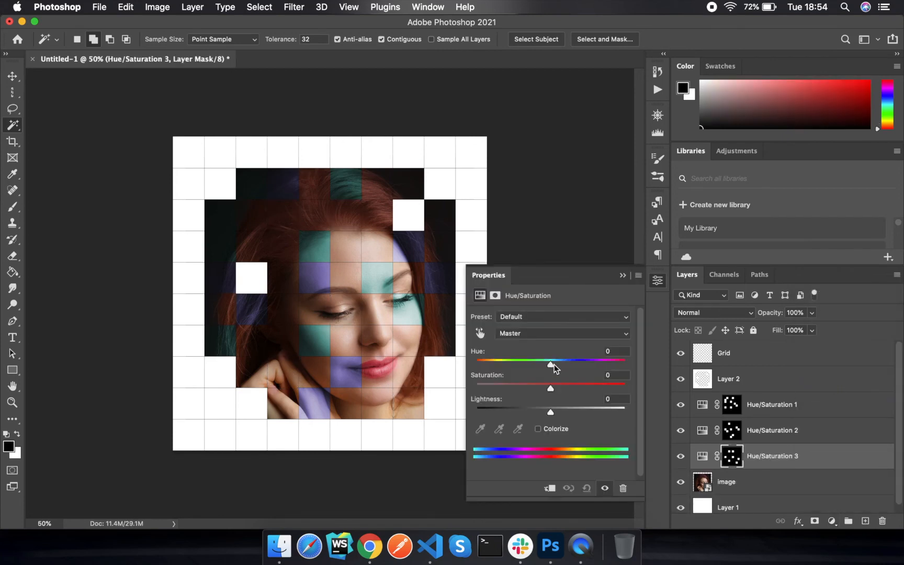
# Tint the third set of cells pink with Hue -41 and Saturation +38, and set that adjustment layer's blend mode to Color.
pyautogui.moveTo(551, 365); pyautogui.dragTo(626, 368)
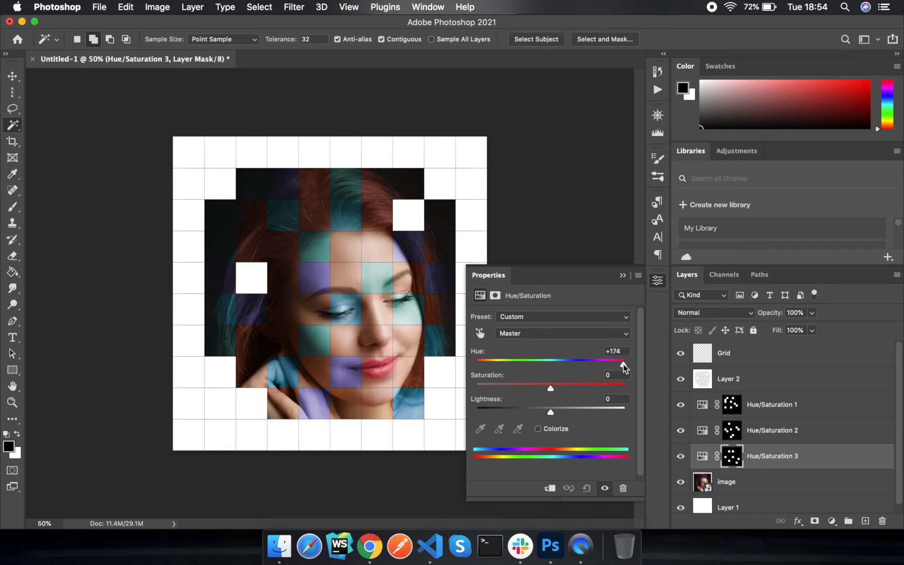
pyautogui.moveTo(623, 364); pyautogui.dragTo(613, 365)
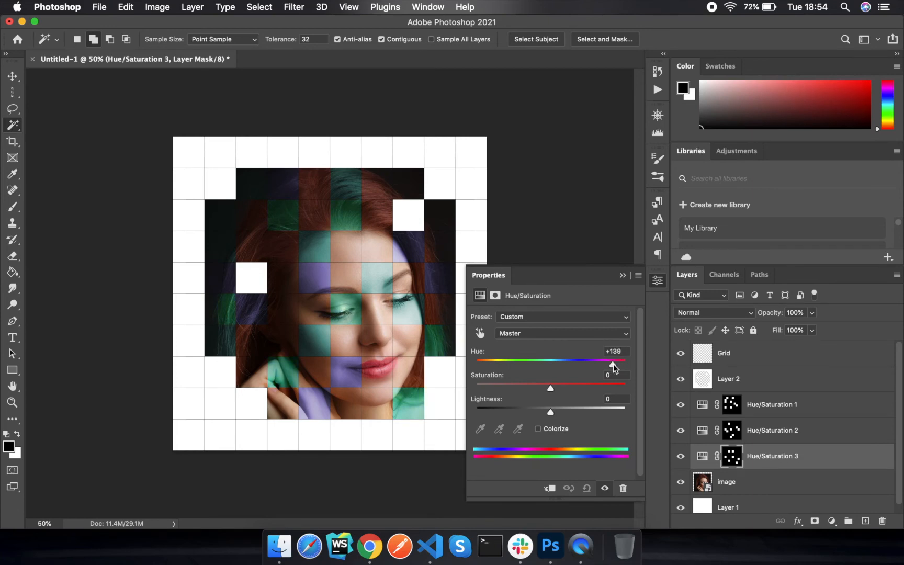
pyautogui.moveTo(550, 388)
pyautogui.mouseDown()
pyautogui.moveTo(607, 388)
pyautogui.moveTo(506, 388)
pyautogui.moveTo(554, 389)
pyautogui.mouseUp()
pyautogui.moveTo(613, 365); pyautogui.dragTo(520, 366)
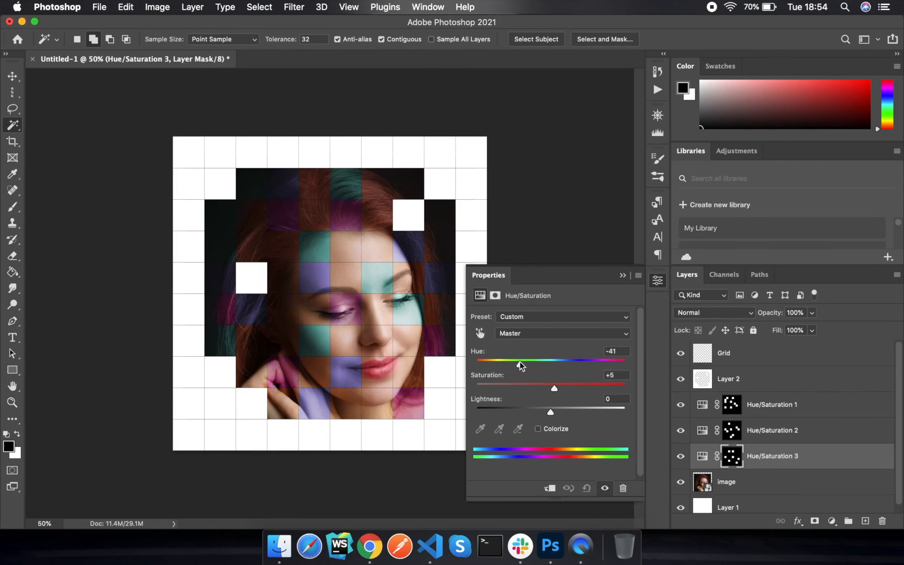
pyautogui.moveTo(553, 390); pyautogui.dragTo(588, 388)
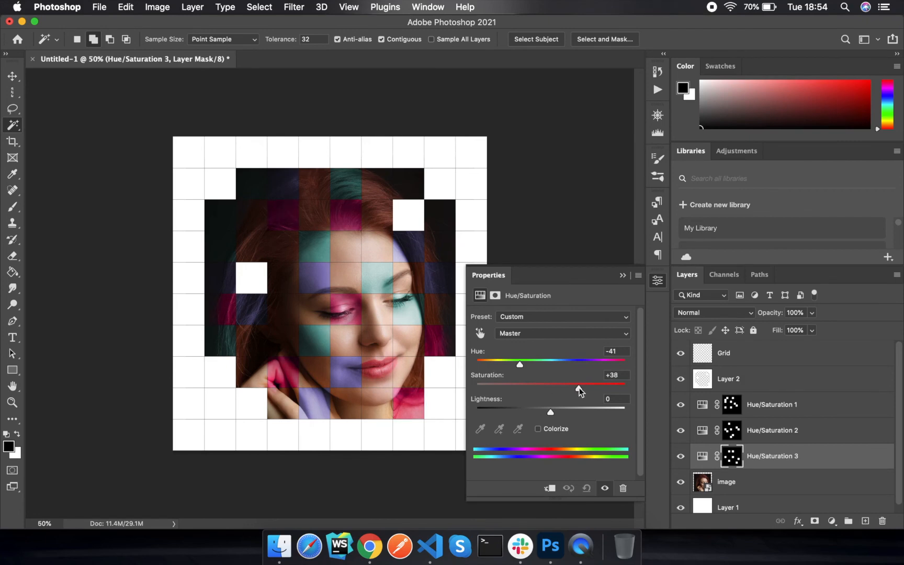
pyautogui.click(623, 277)
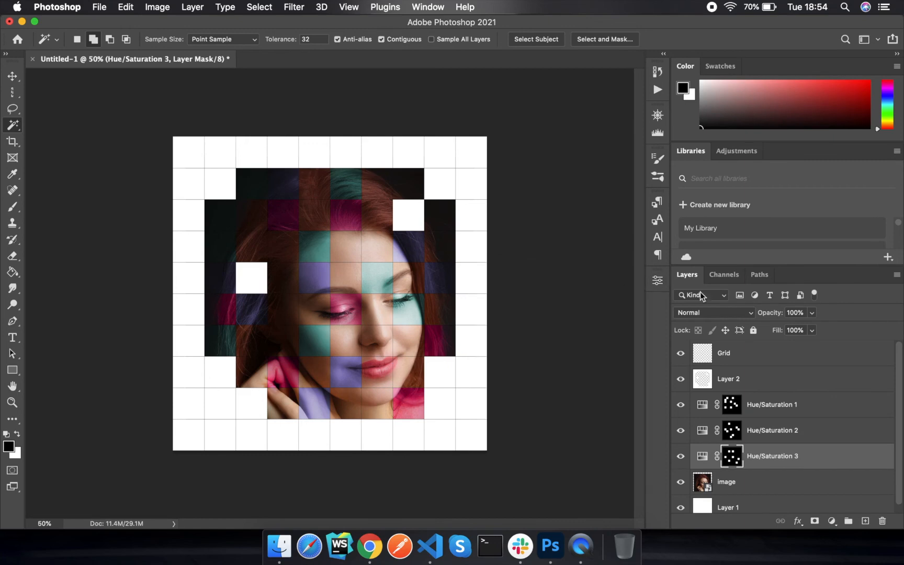
pyautogui.click(740, 314)
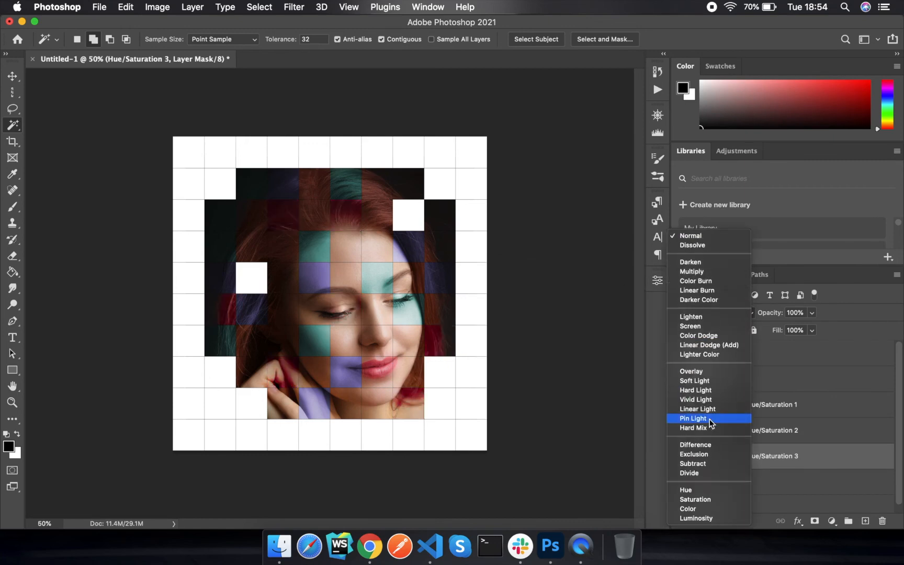
pyautogui.click(698, 508)
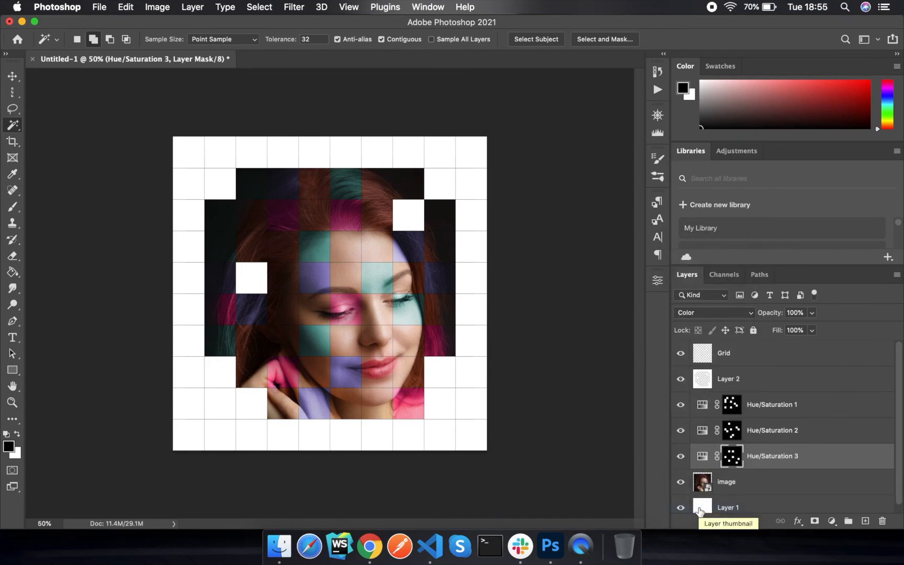
# On the Grid layer, select four untinted cells: two adjacent ones on the forehead, one on the cheek and one below the mouth.
pyautogui.click(747, 356)
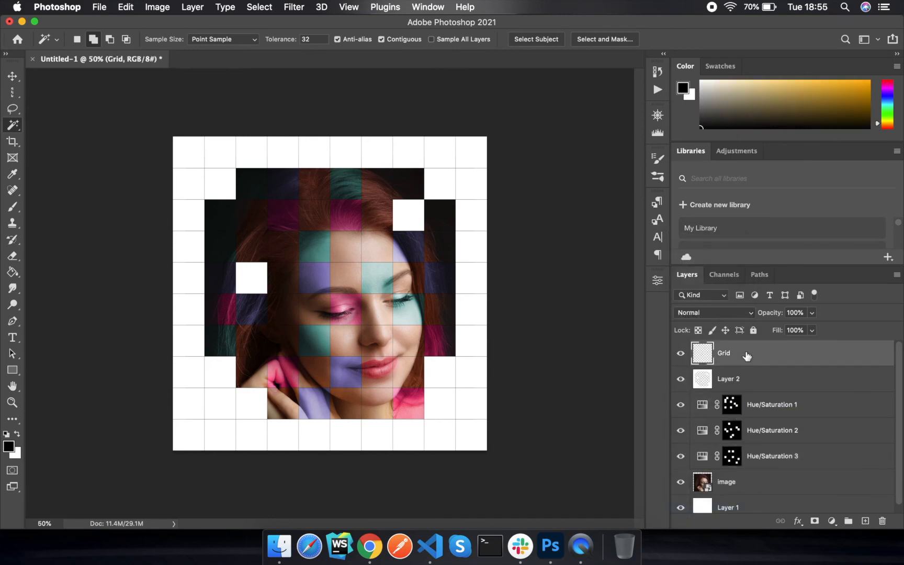
pyautogui.click(369, 251)
pyautogui.click(407, 340)
pyautogui.click(346, 247)
pyautogui.click(348, 404)
# Add a Black & White adjustment layer for the selected cells directly above the image layer and set its blend mode to Color.
pyautogui.click(749, 489)
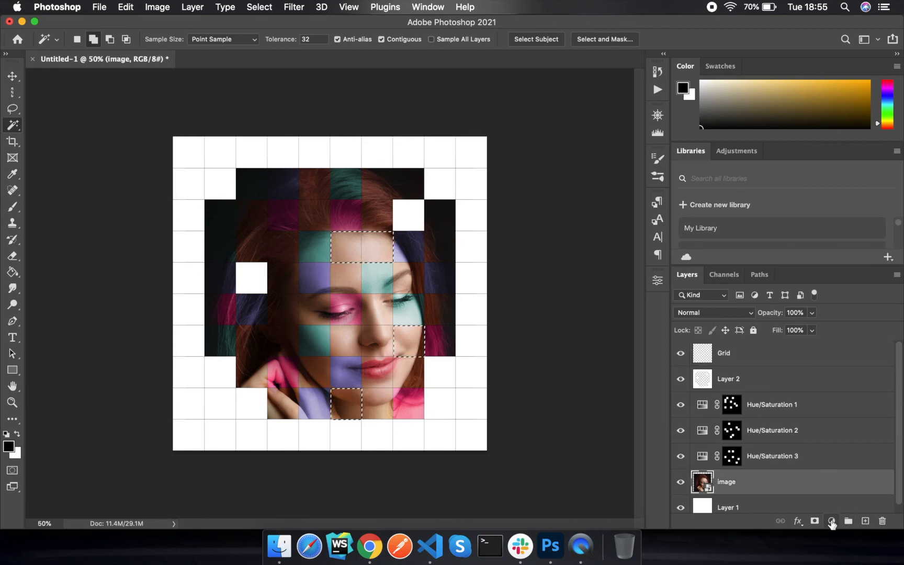
pyautogui.click(832, 523)
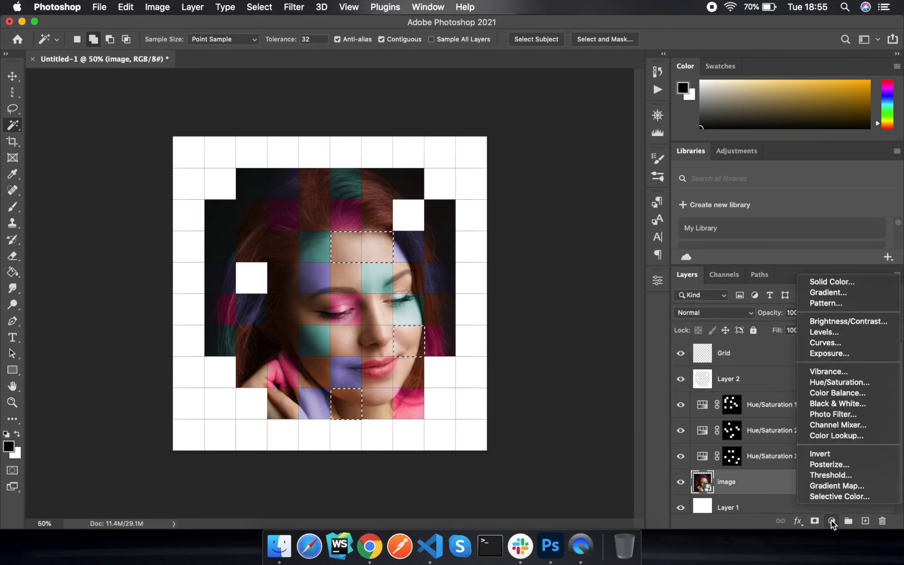
pyautogui.click(832, 404)
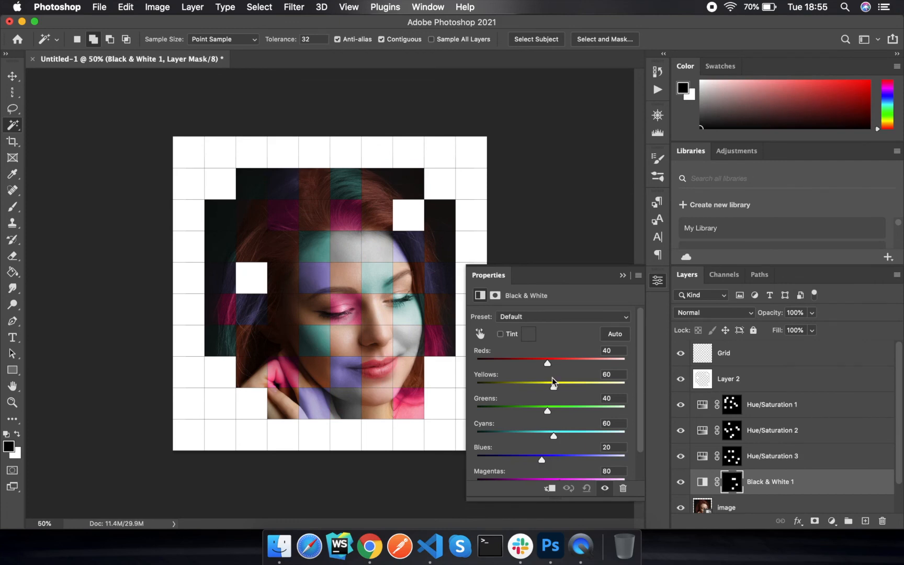
pyautogui.click(622, 276)
pyautogui.click(700, 311)
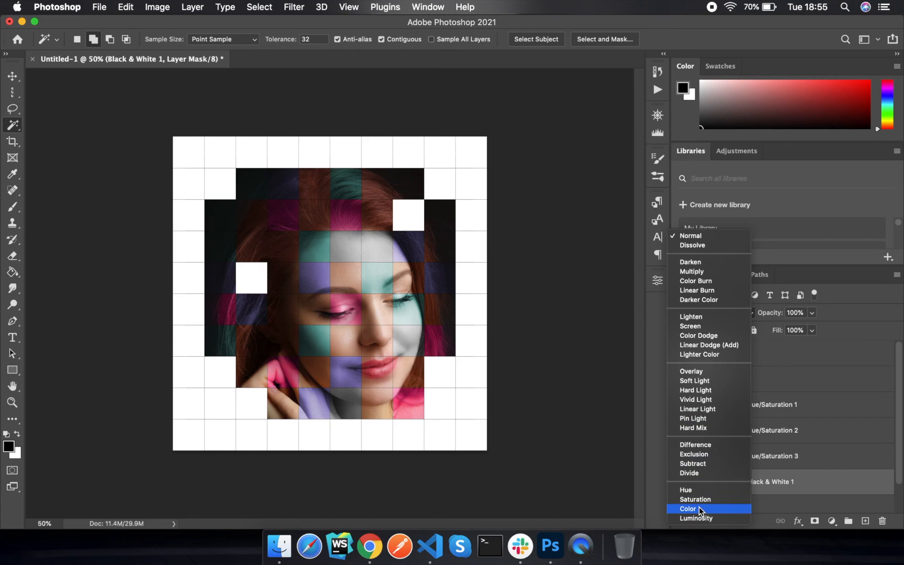
pyautogui.click(699, 507)
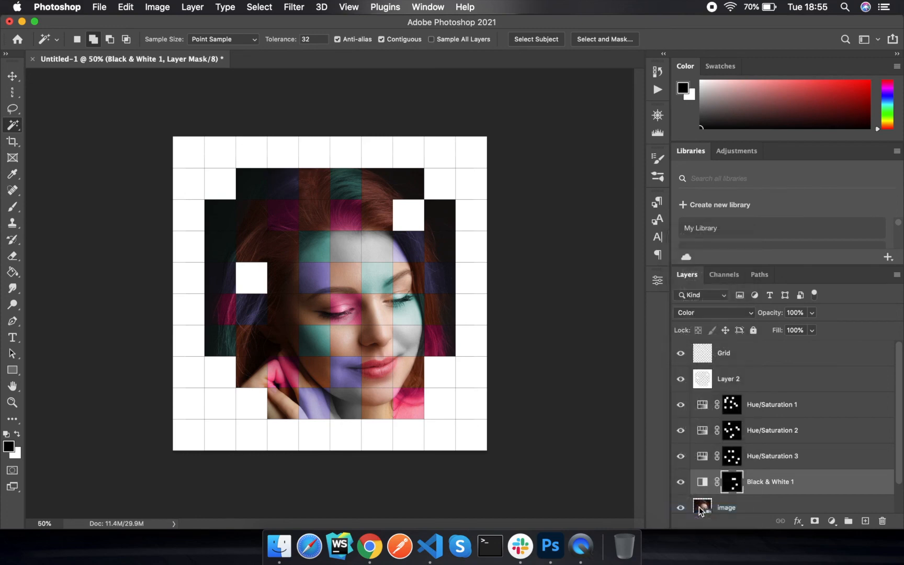
# Group the three Hue/Saturation layers and the Black & White layer into Group 1 with Pass Through mode.
pyautogui.click(772, 405)
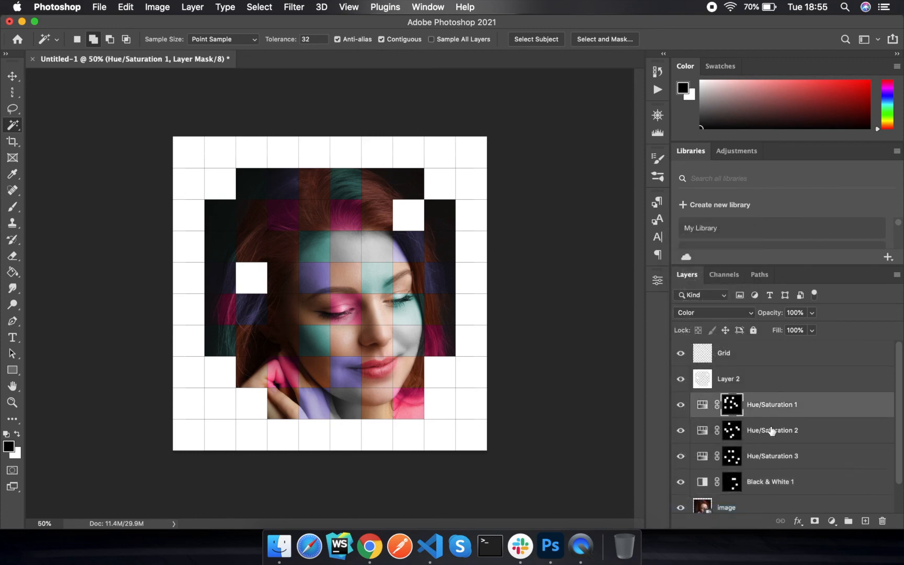
pyautogui.keyDown('shift'); pyautogui.click(772, 430); pyautogui.keyUp('shift')
pyautogui.keyDown('shift'); pyautogui.click(771, 458); pyautogui.keyUp('shift')
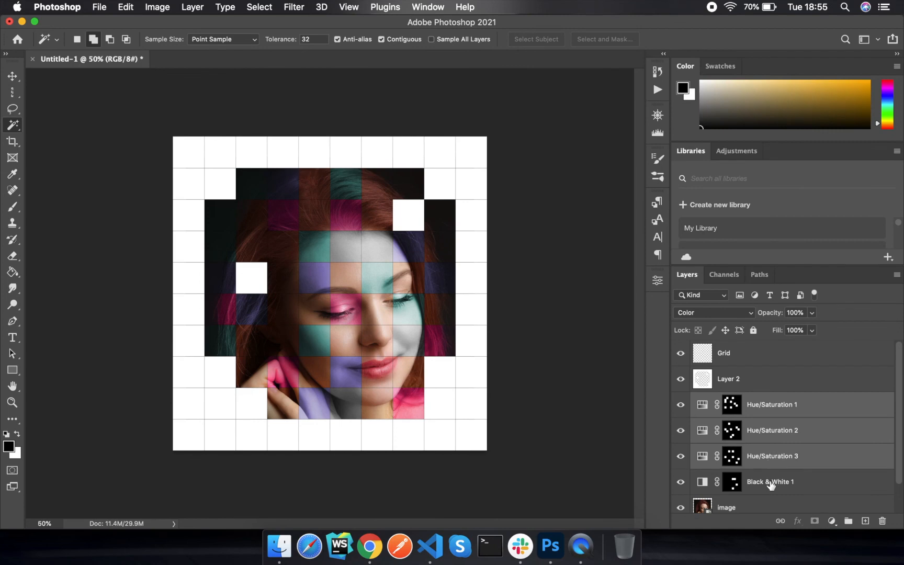
pyautogui.keyDown('shift'); pyautogui.click(772, 484); pyautogui.keyUp('shift')
pyautogui.rightClick(774, 459)
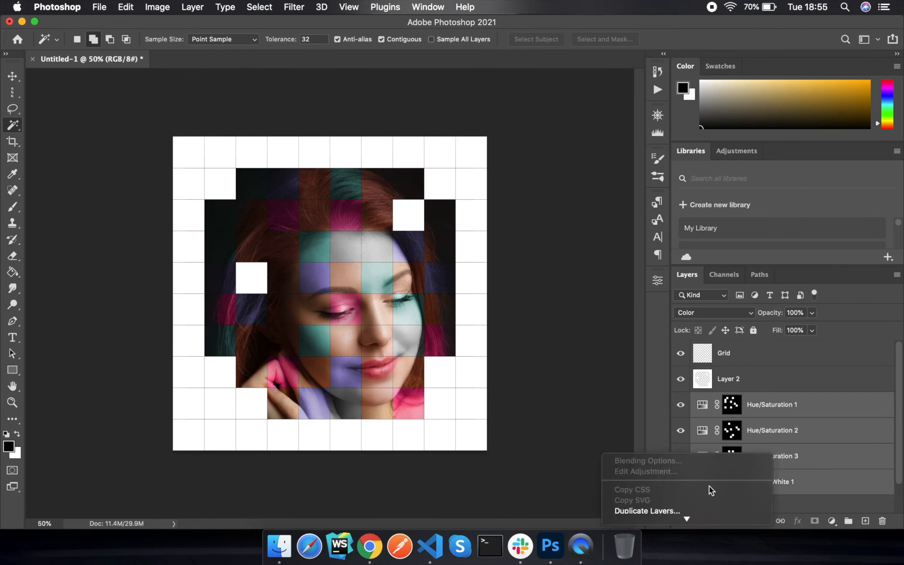
pyautogui.scroll(-5, 709, 485)
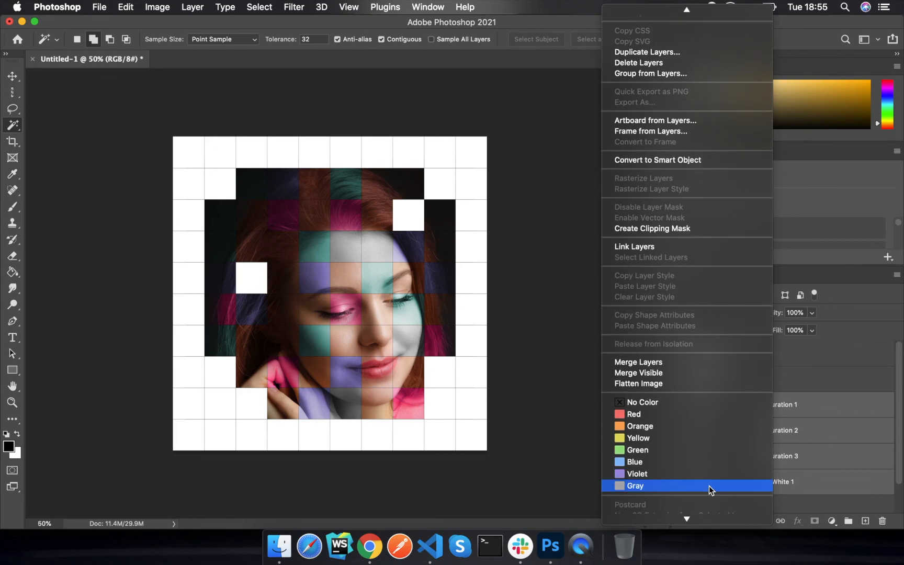
pyautogui.scroll(-1, 682, 143)
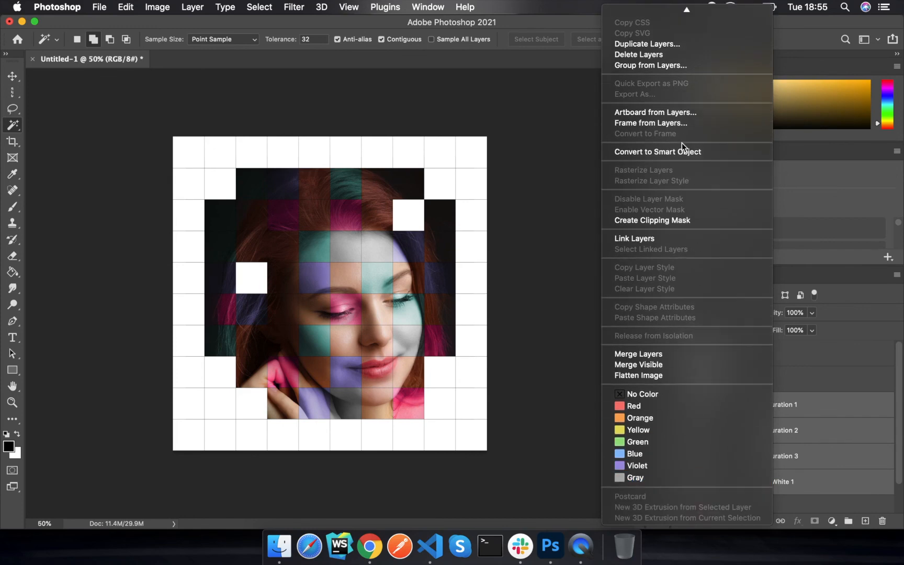
pyautogui.scroll(2, 682, 143)
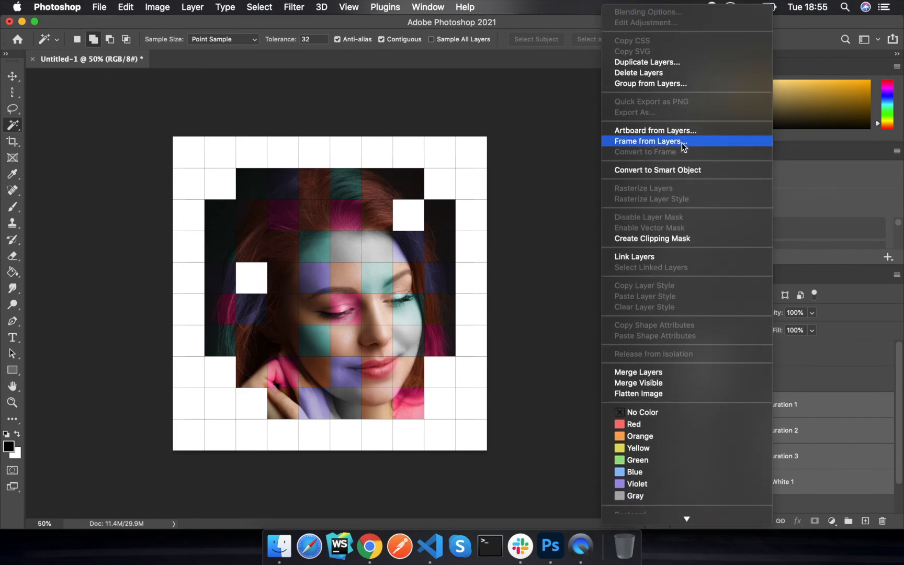
pyautogui.click(675, 83)
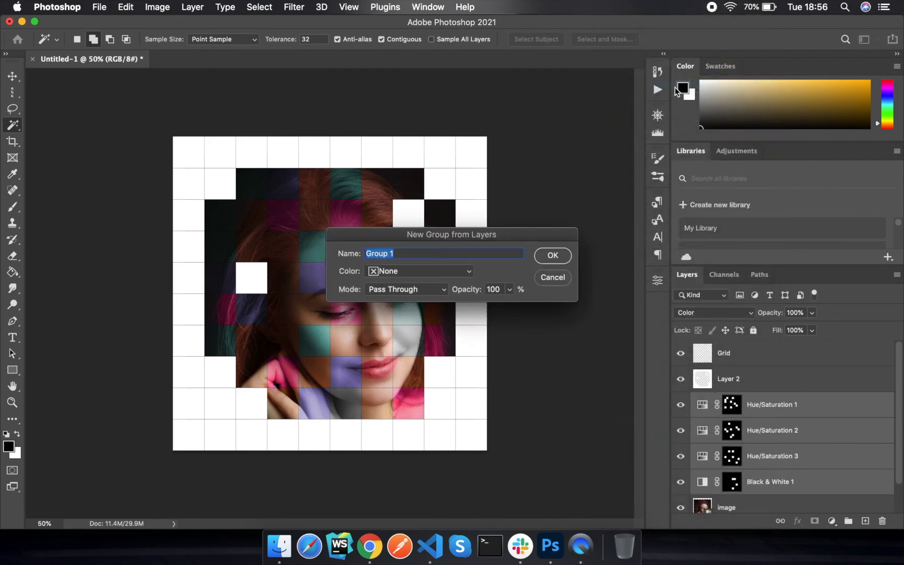
pyautogui.click(553, 255)
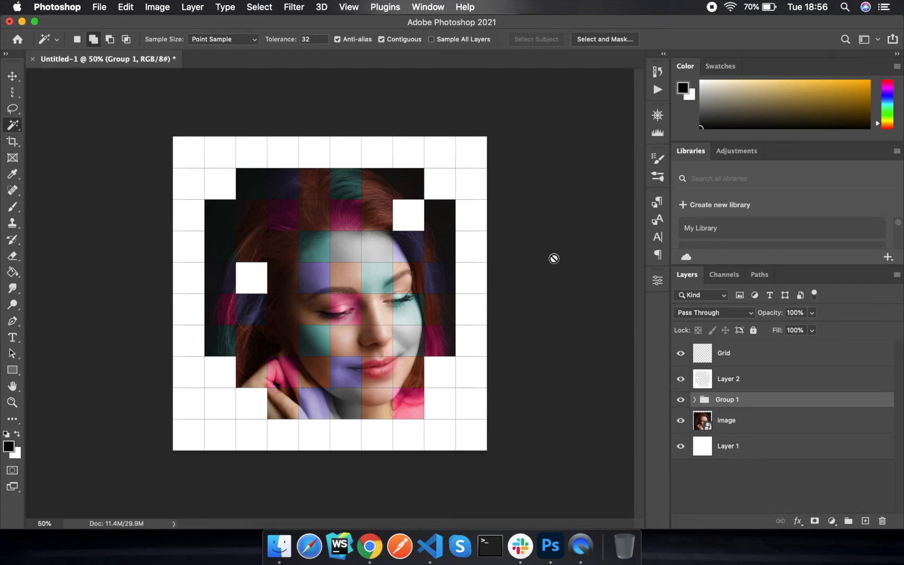
# Lock the Grid layer's transparent pixels and fill its lines with white at 100% opacity in Normal mode.
pyautogui.click(739, 359)
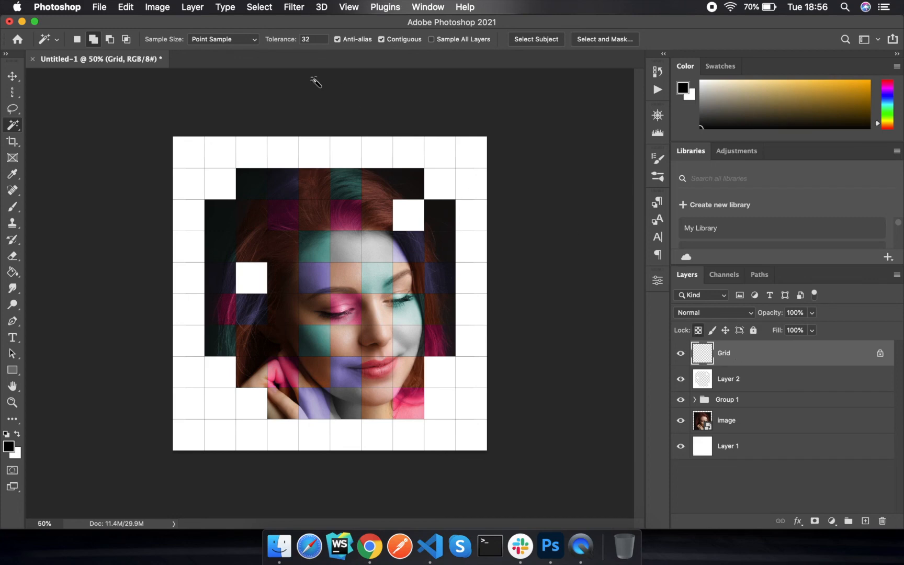
pyautogui.click(158, 7)
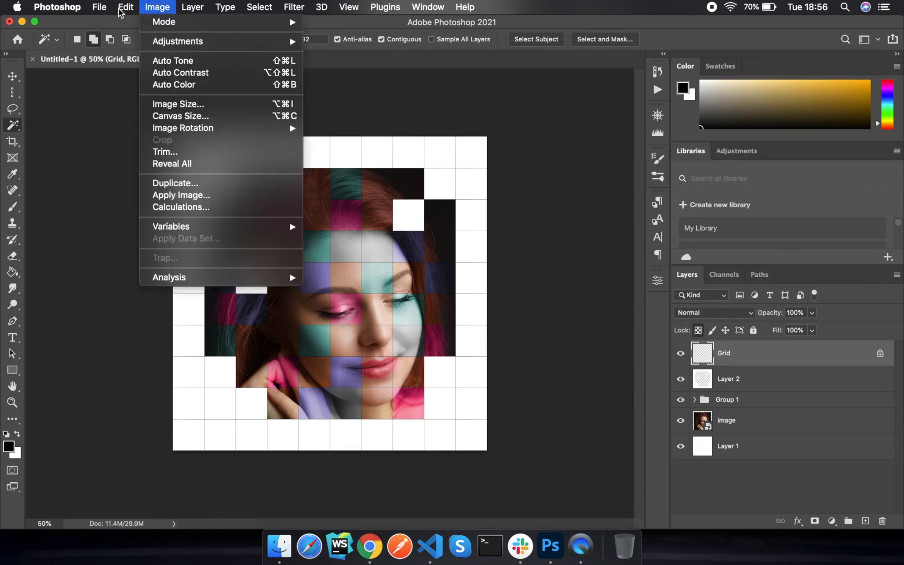
pyautogui.moveTo(120, 12)
pyautogui.click(144, 210)
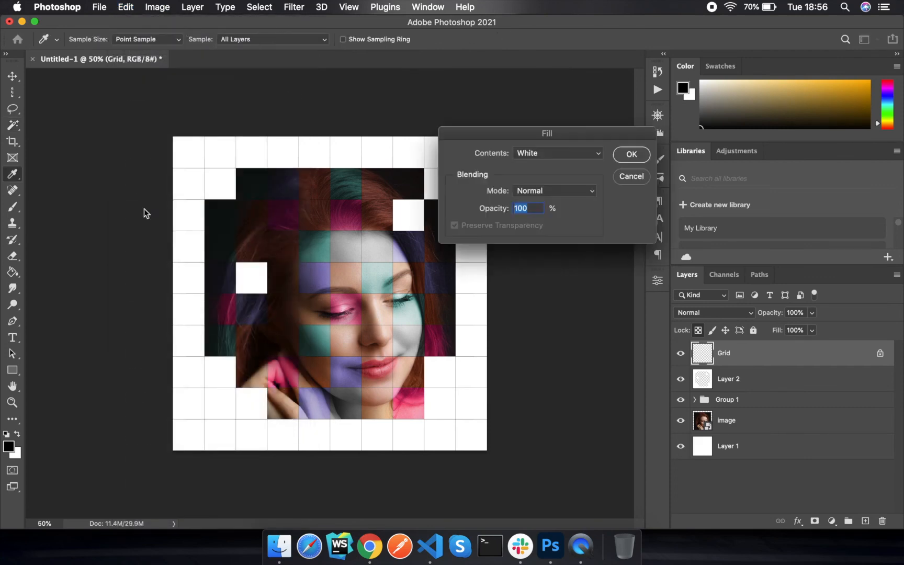
pyautogui.click(636, 156)
pyautogui.press('w')
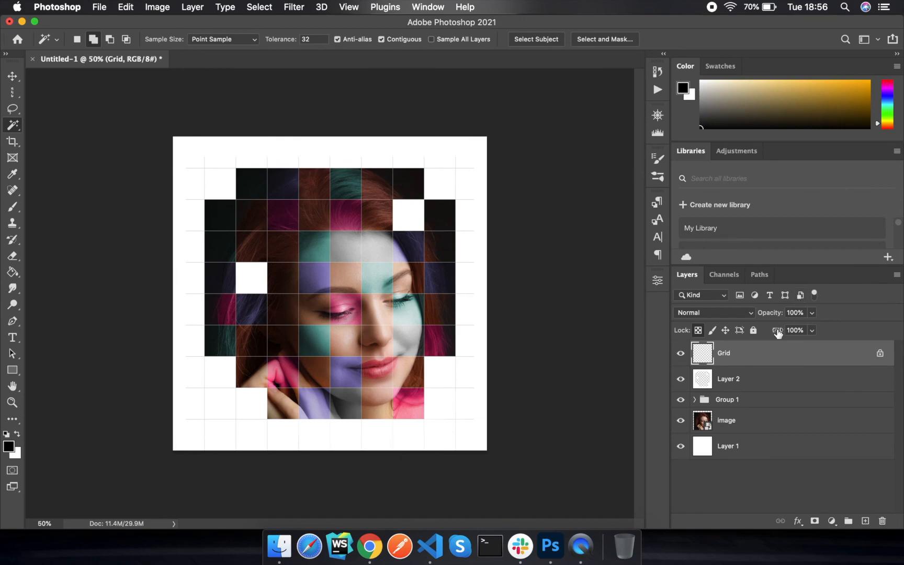
# Add a white Stroke layer style to the Grid layer, 2 px in size, positioned outside, in Normal mode at 100% opacity.
pyautogui.doubleClick(759, 358)
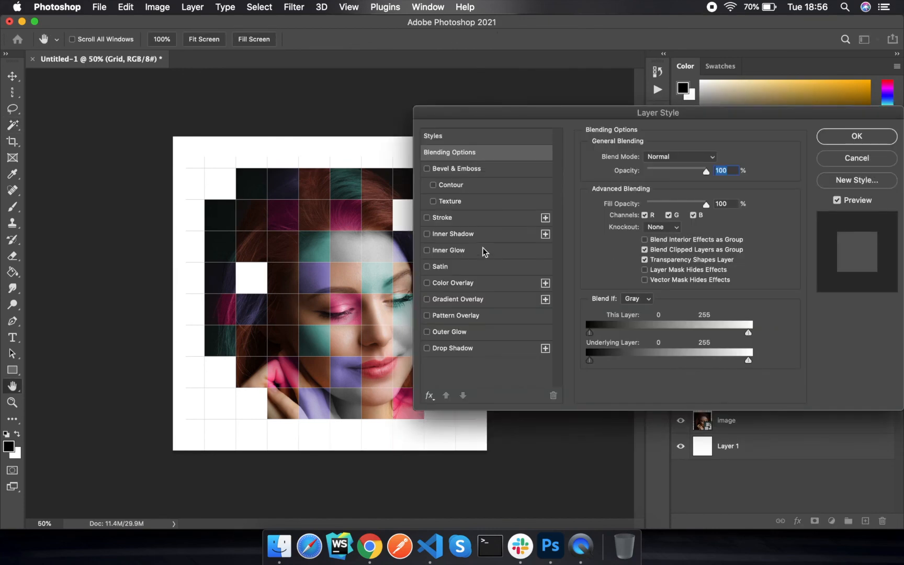
pyautogui.click(442, 217)
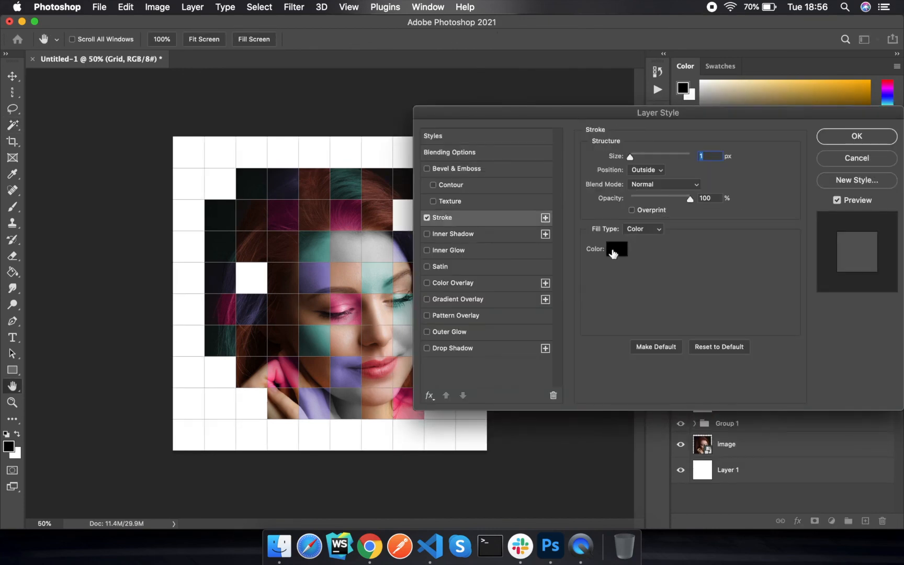
pyautogui.click(613, 254)
pyautogui.moveTo(604, 205); pyautogui.dragTo(567, 120)
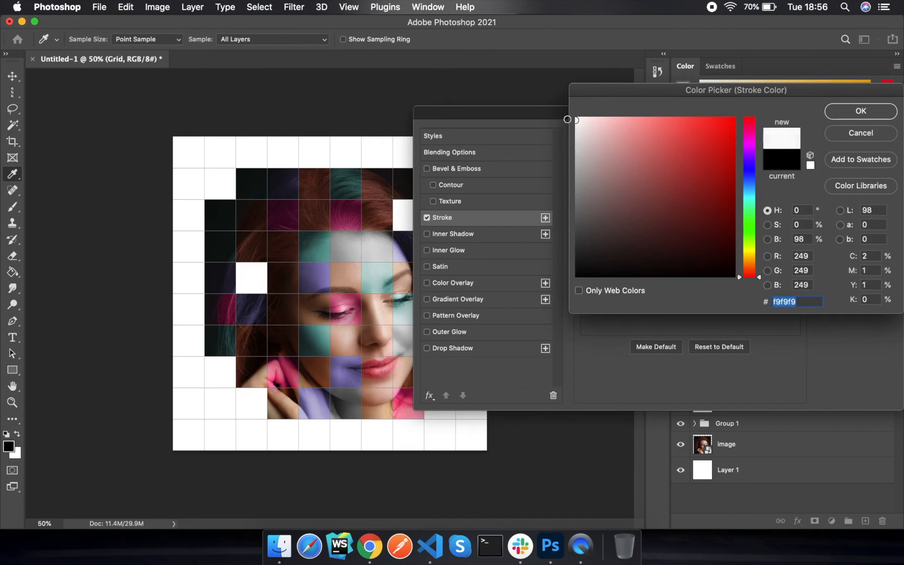
pyautogui.click(856, 112)
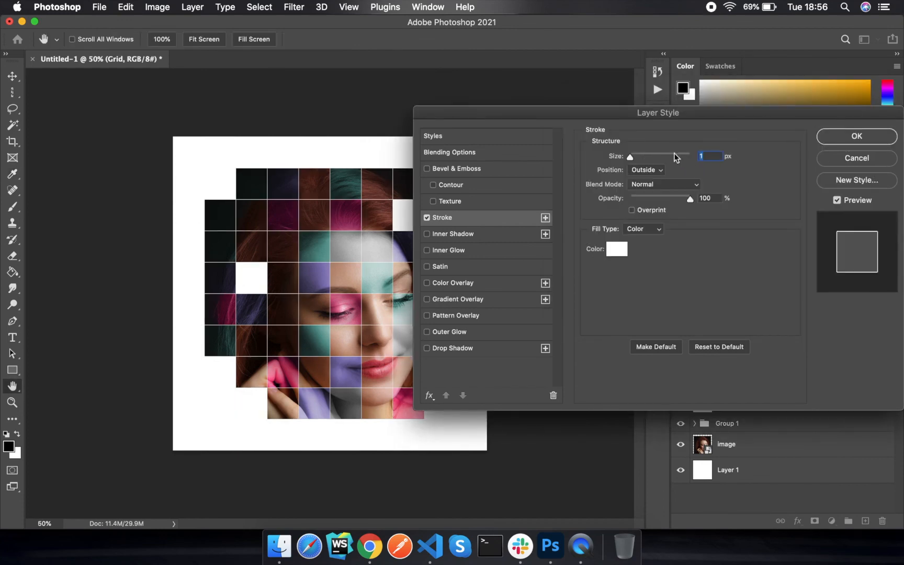
pyautogui.write('2')
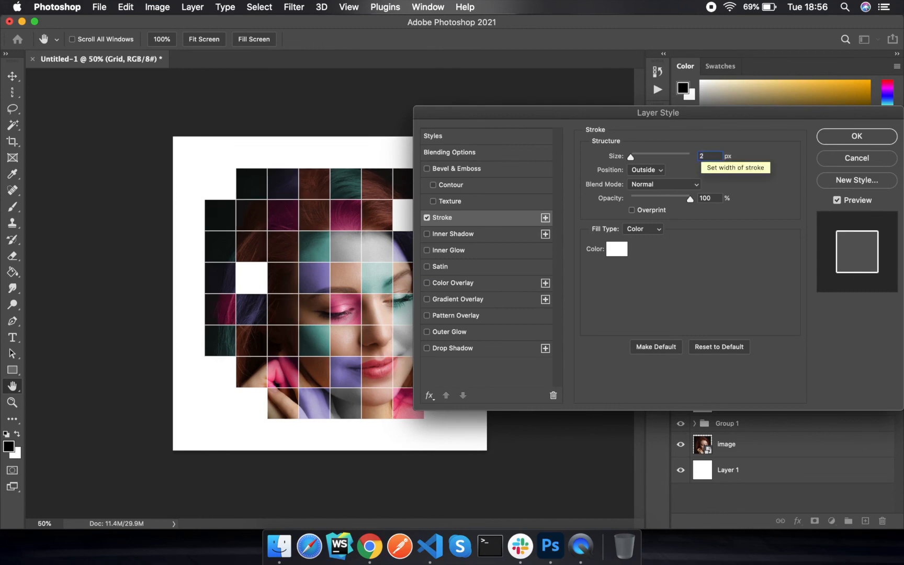
pyautogui.click(858, 137)
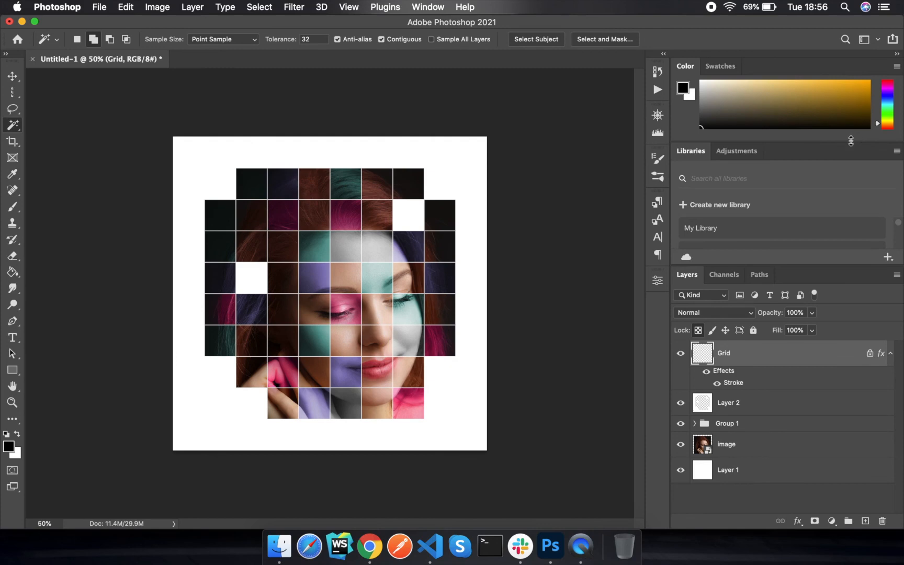
# Deselect all layers with the Move tool and enlarge the canvas view to about 70% to inspect the finished mosaic.
pyautogui.click(12, 76)
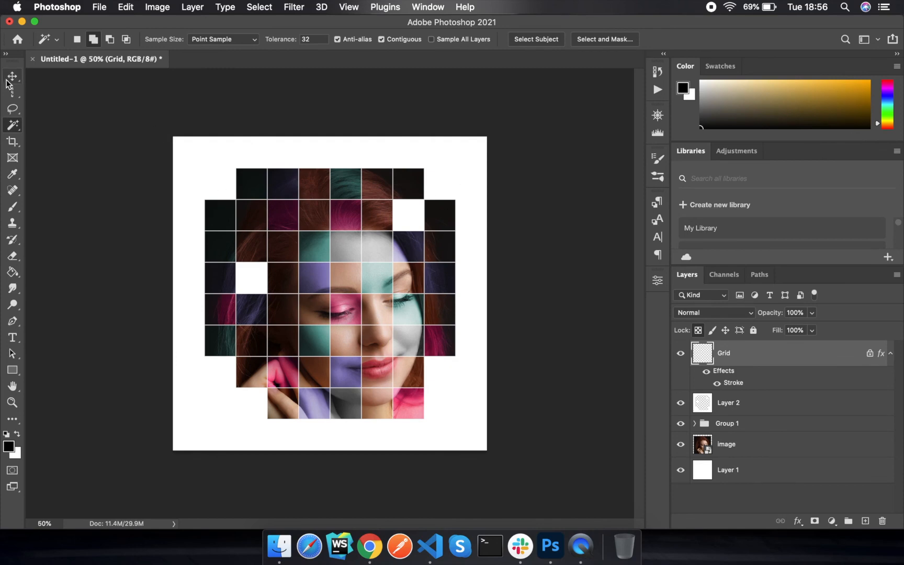
pyautogui.click(225, 99)
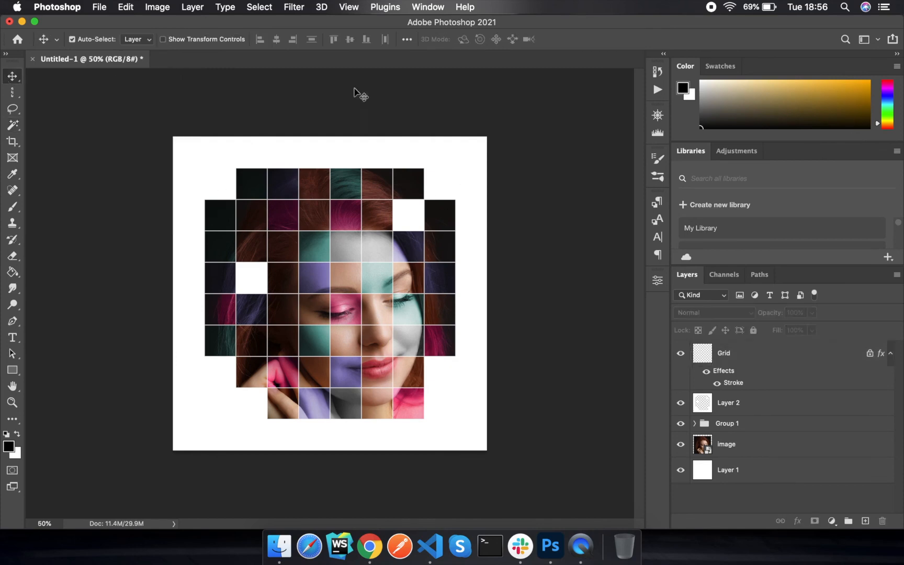
pyautogui.click(658, 115)
pyautogui.moveTo(586, 194); pyautogui.dragTo(589, 193)
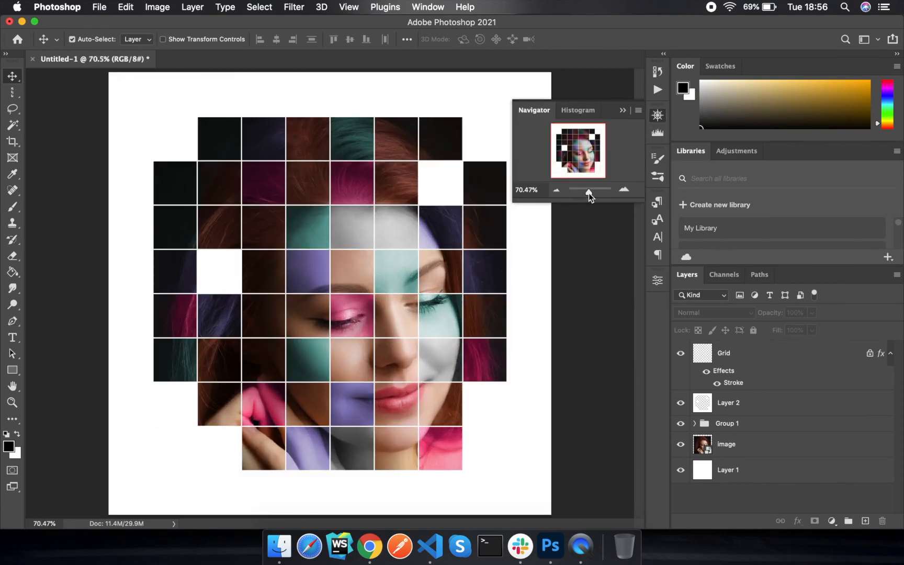
pyautogui.click(621, 109)
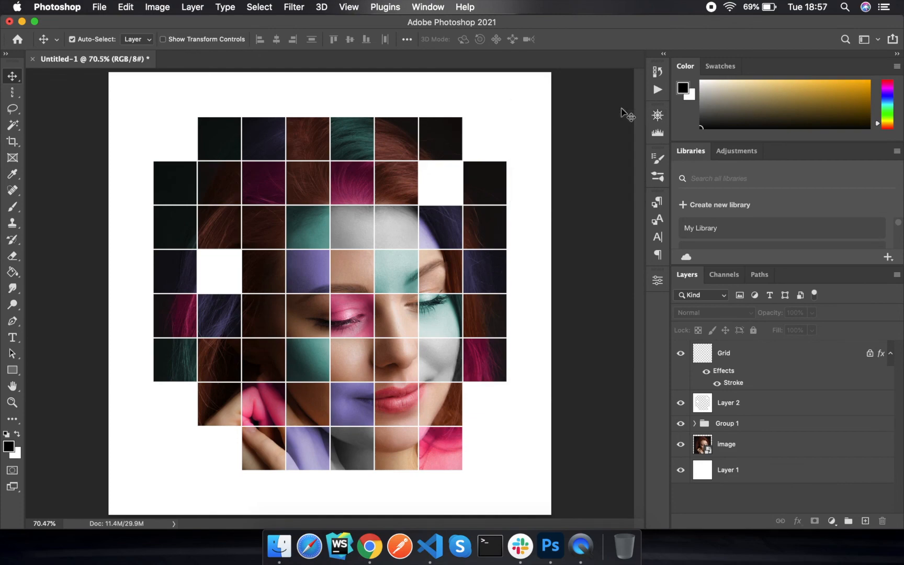